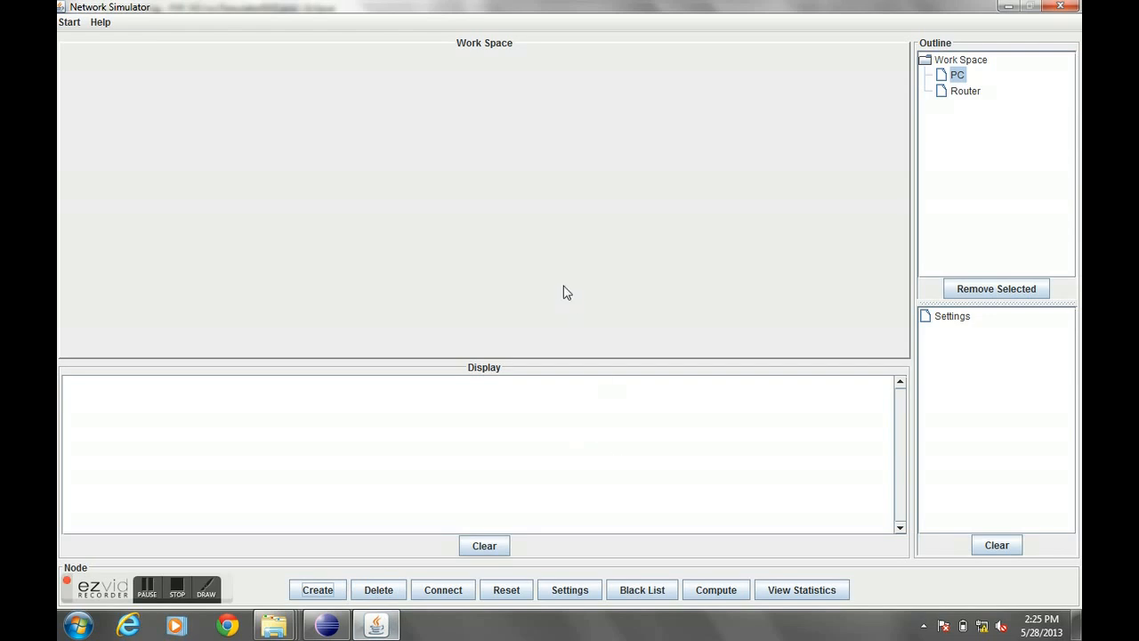
- Open the program's tutorial and read its Welcome, Reset, Creating the nodes and Getting Started topics
left_click(64, 22)
left_click(73, 41)
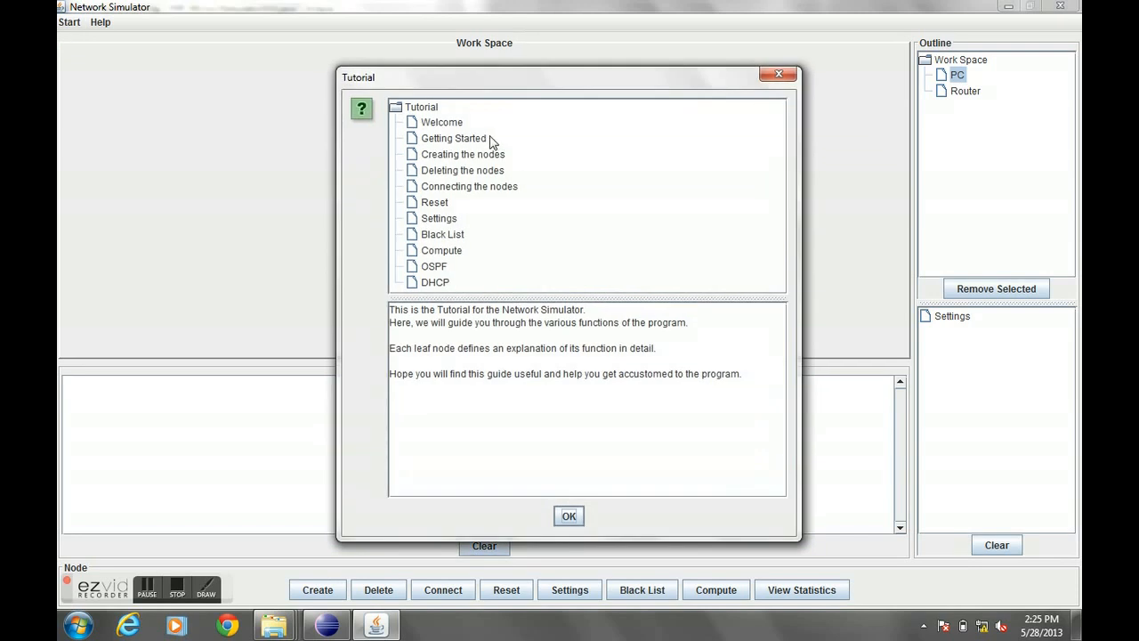
left_click(456, 126)
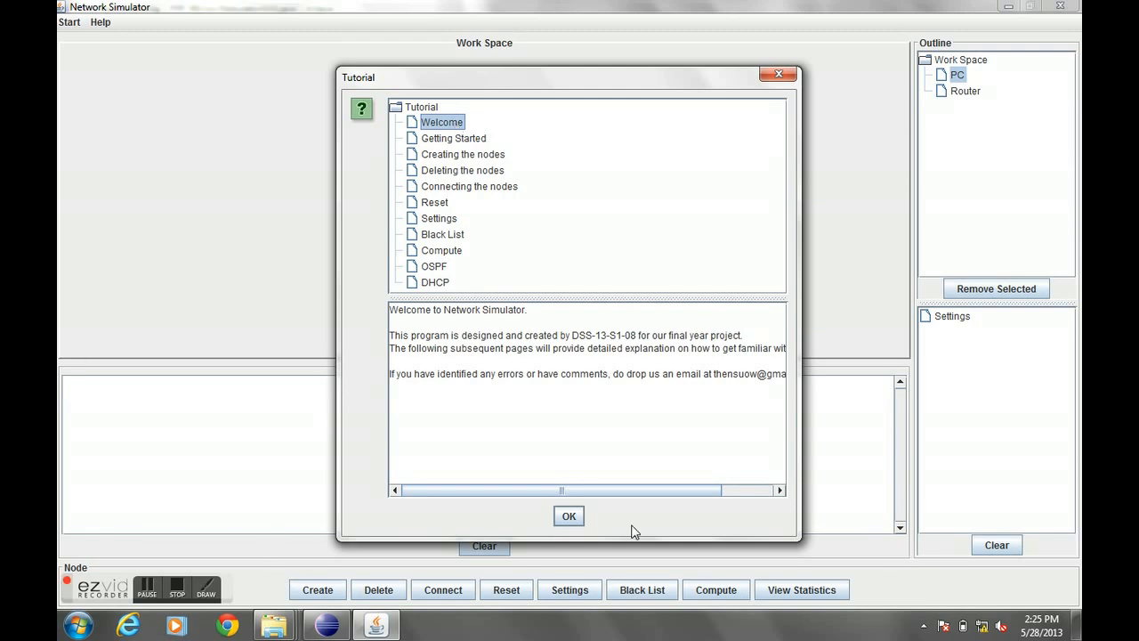
left_click(448, 207)
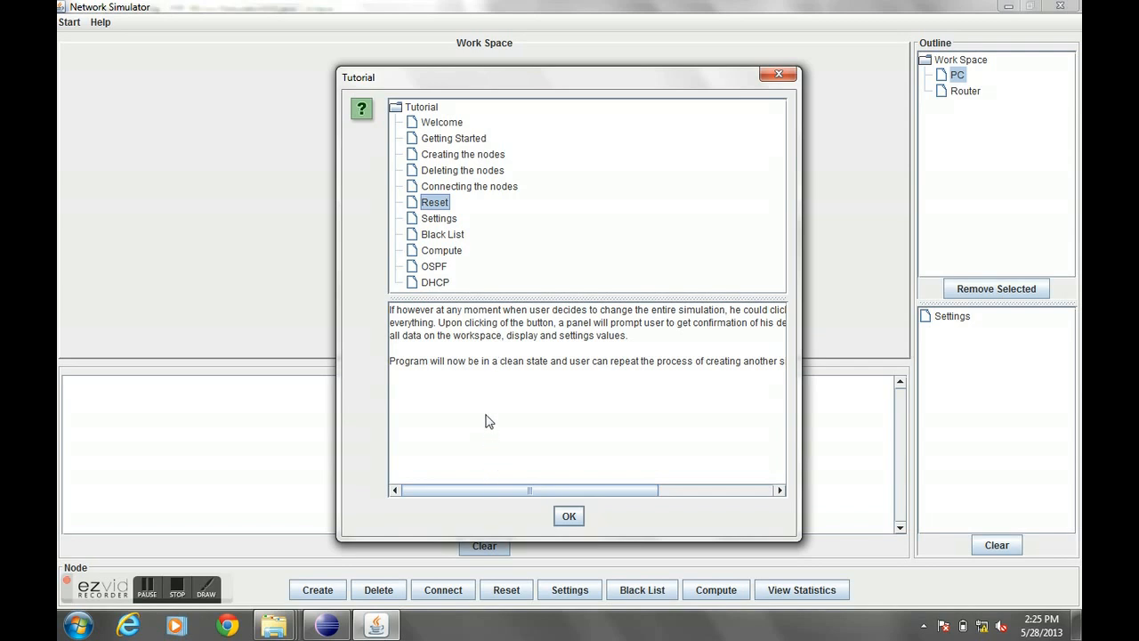
left_click(454, 157)
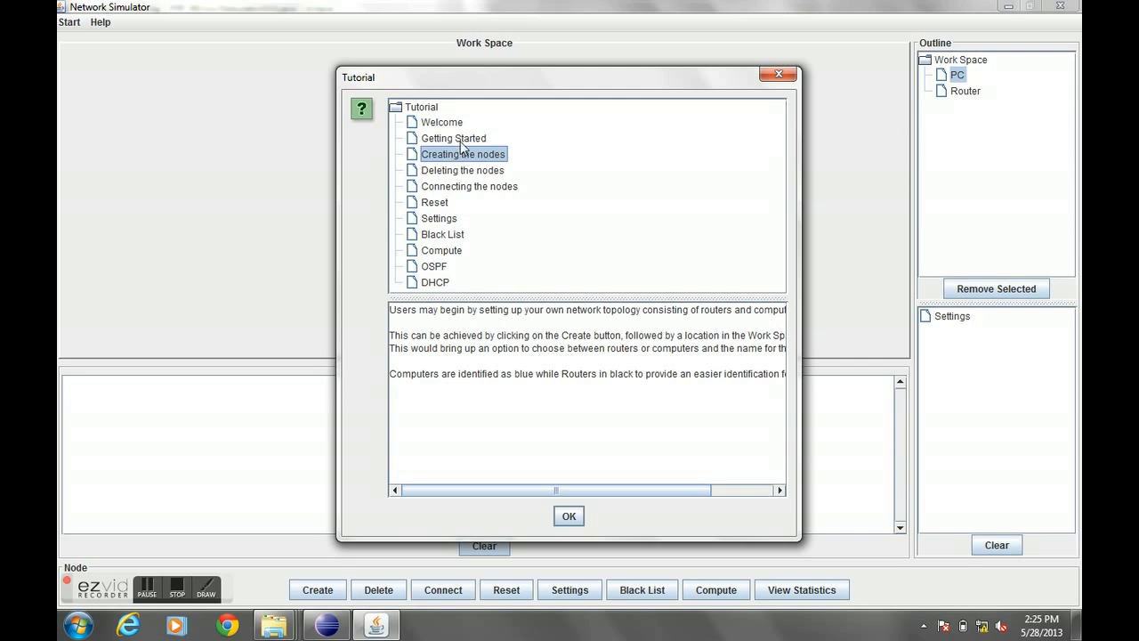
left_click(463, 141)
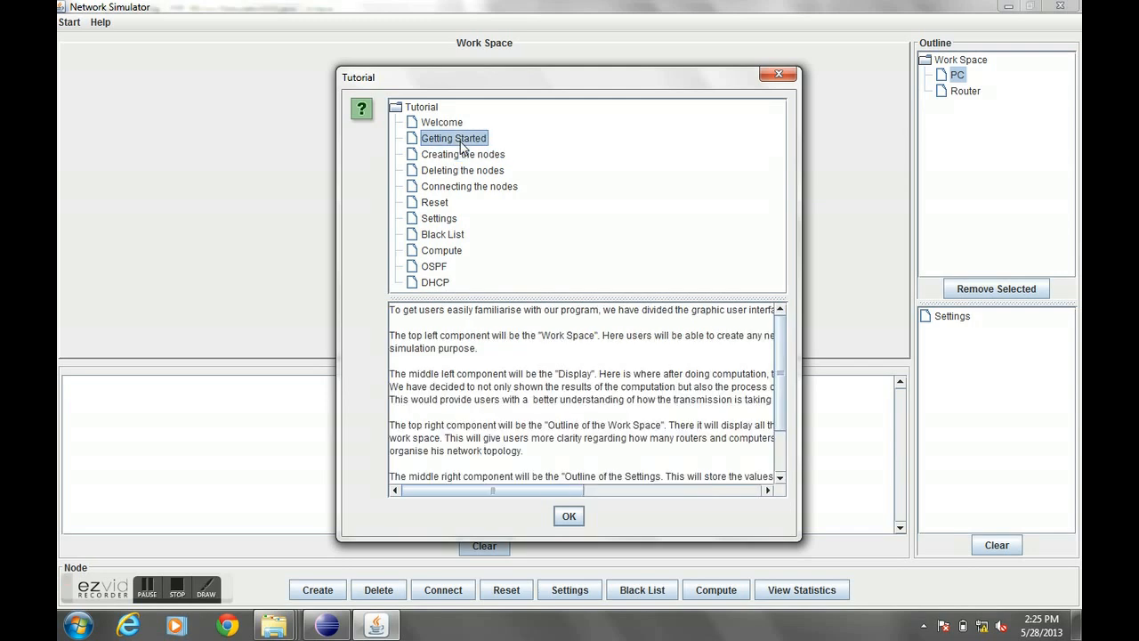
left_click(568, 516)
- Open the About dialog for the simulator and close it
left_click(111, 26)
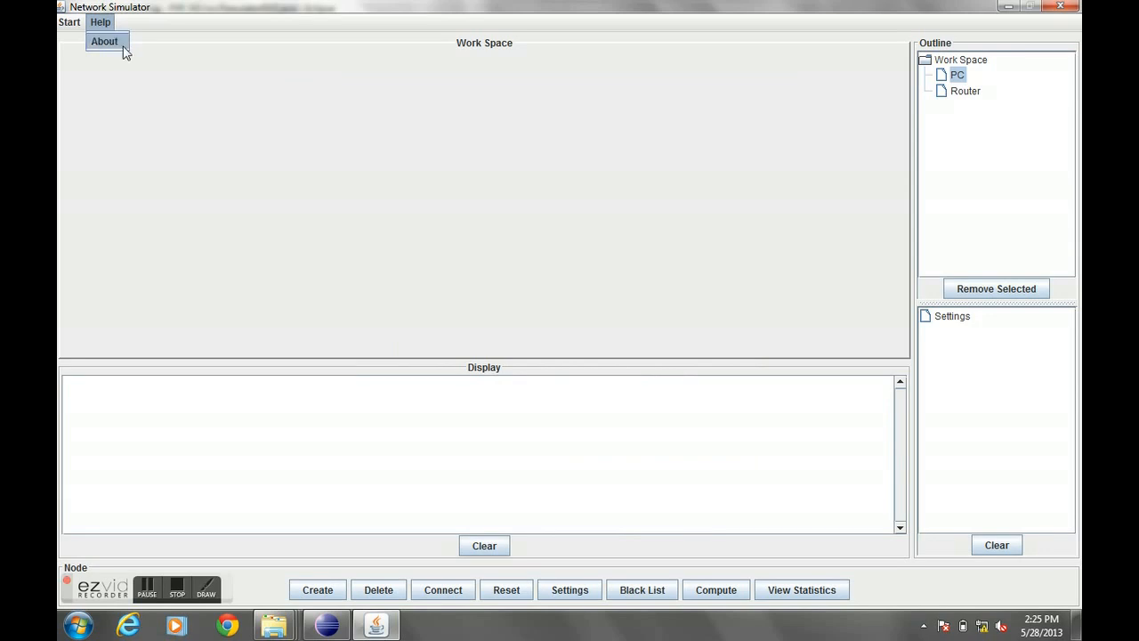
left_click(119, 43)
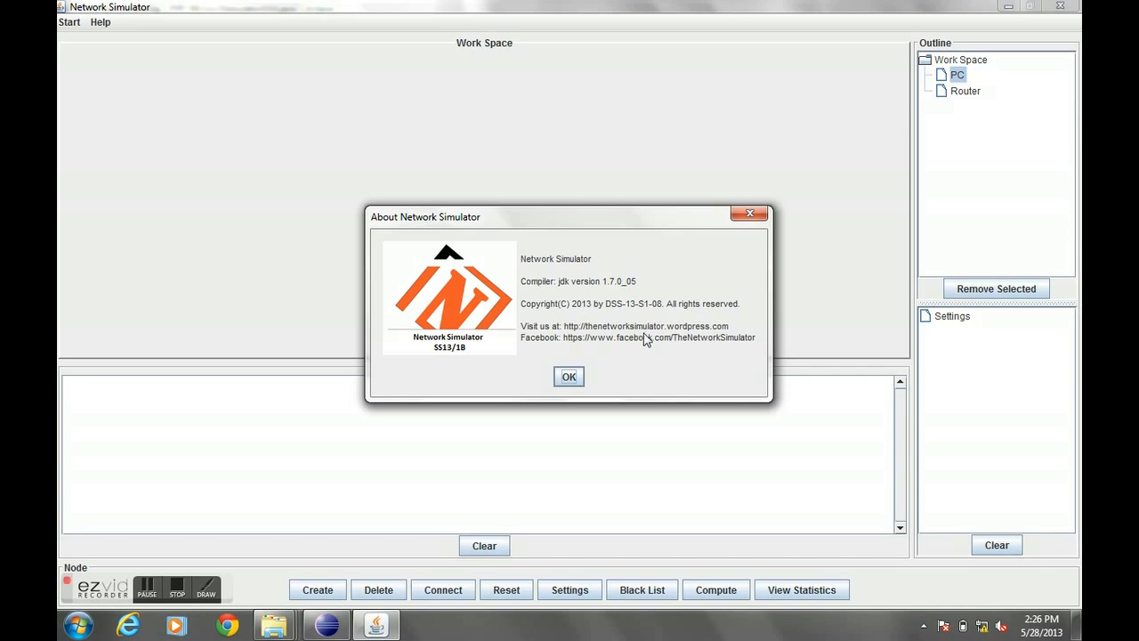
left_click(569, 377)
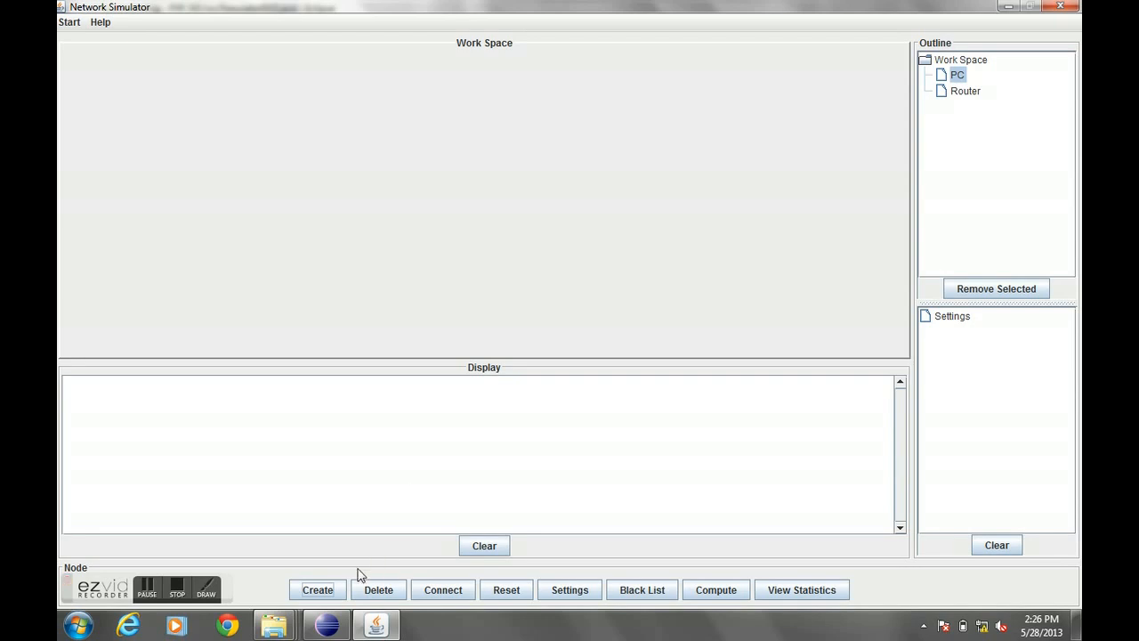
- Create a PC node named PC-A in the work space
left_click(319, 591)
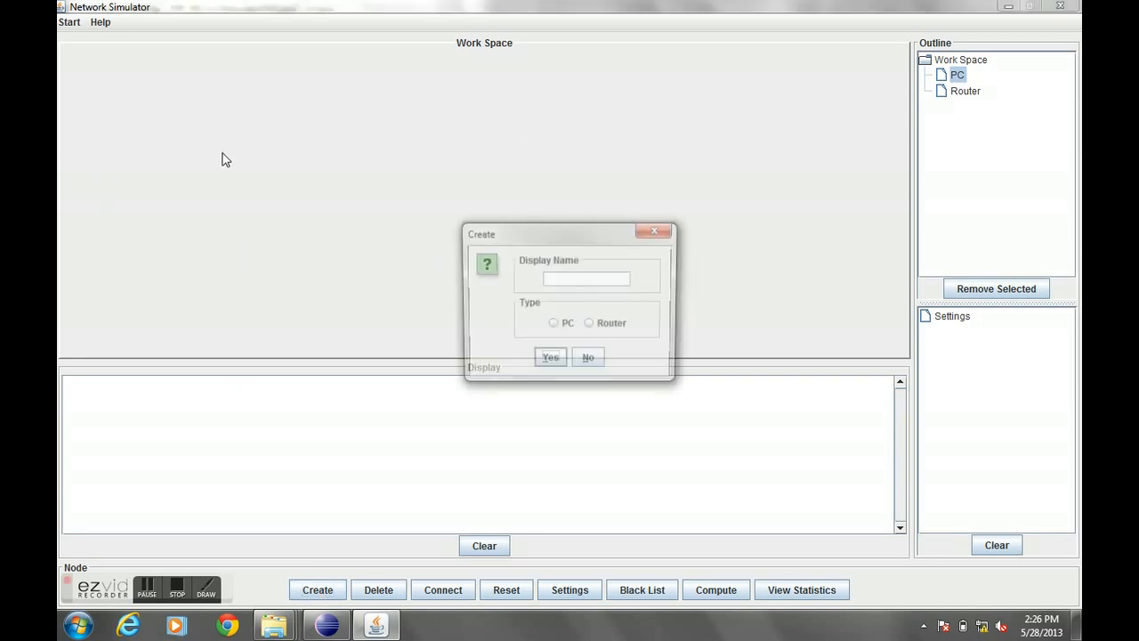
left_click(564, 275)
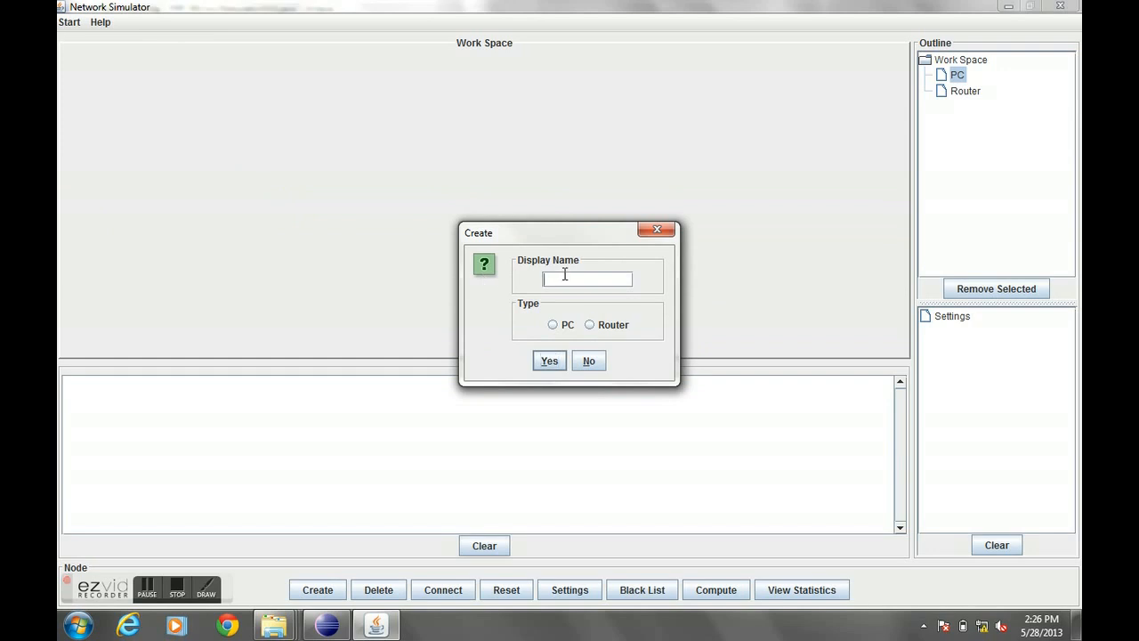
type("PC-A")
left_click(563, 327)
left_click(550, 363)
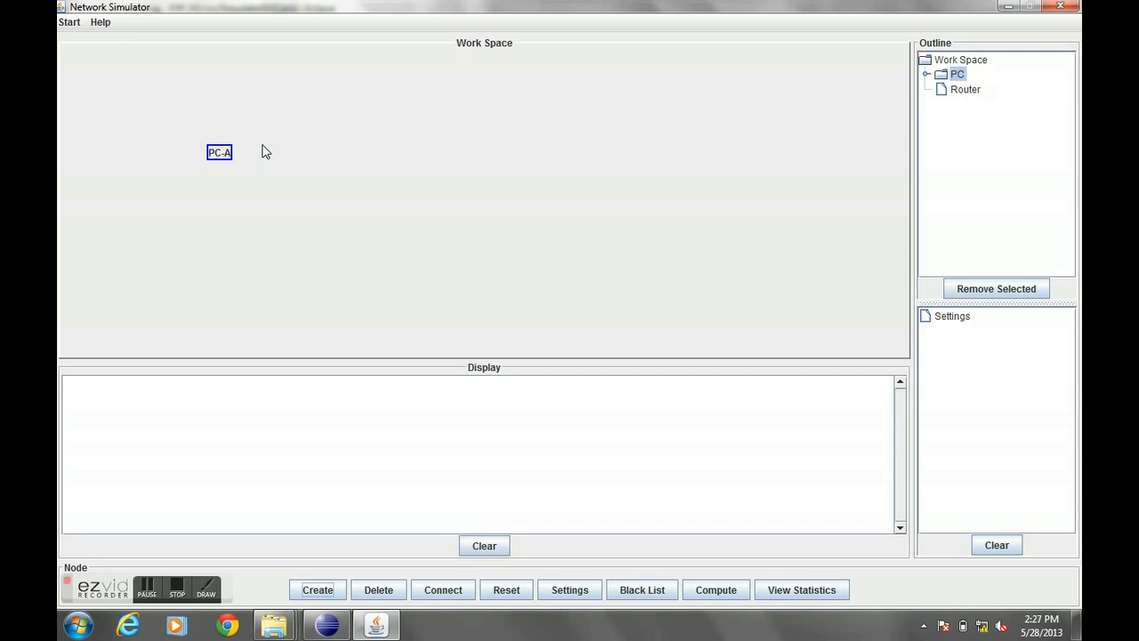
- Create a second PC node named PC-B
left_click(322, 587)
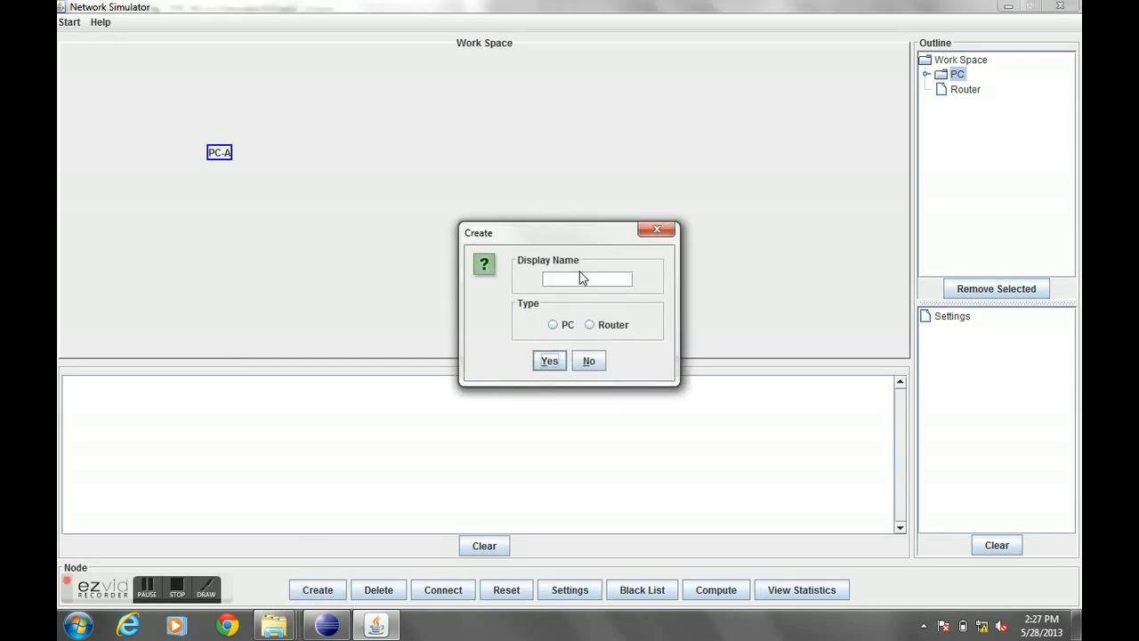
left_click(585, 279)
type("PC-B")
left_click(571, 329)
left_click(551, 361)
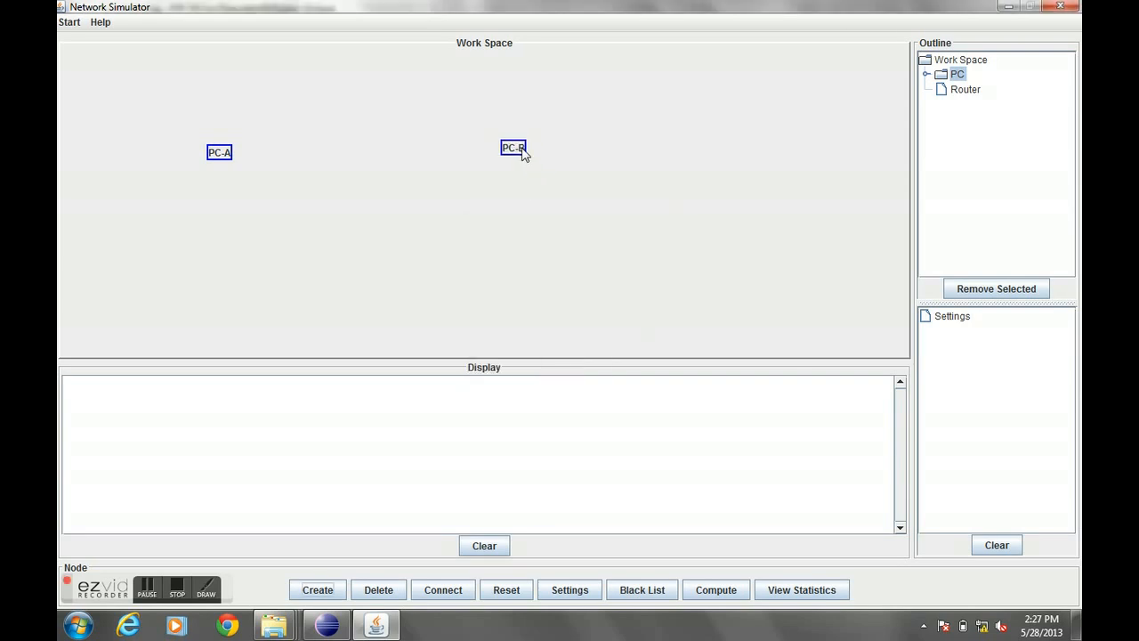
- Create two router nodes named R1 and R2
left_click(324, 587)
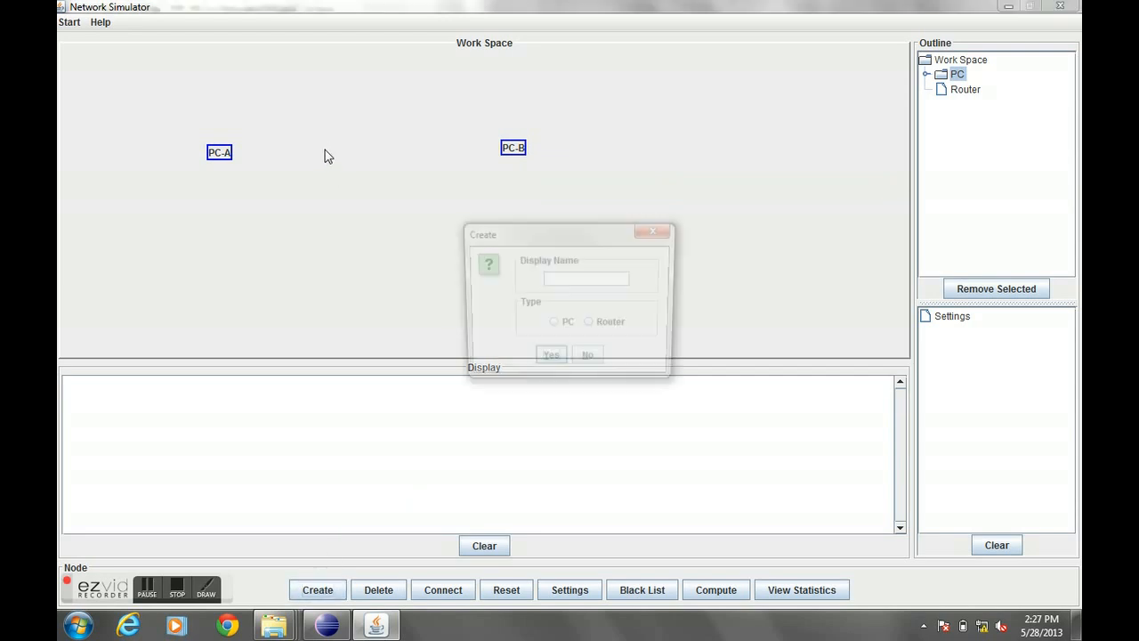
type("R1")
left_click(589, 324)
left_click(549, 361)
left_click(318, 587)
type("R2")
left_click(589, 325)
left_click(549, 360)
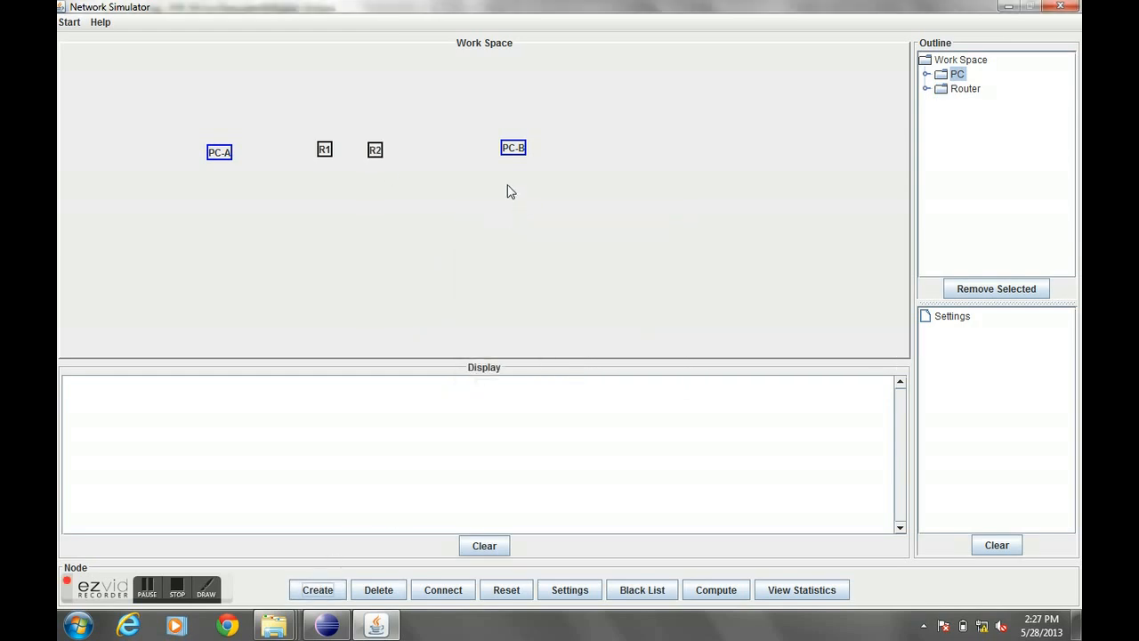
- Nudge R2 slightly right and connect PC-A to router R1 with a 100 Mbps link 10 metres long
left_click_drag(379, 157, 386, 157)
left_click(454, 590)
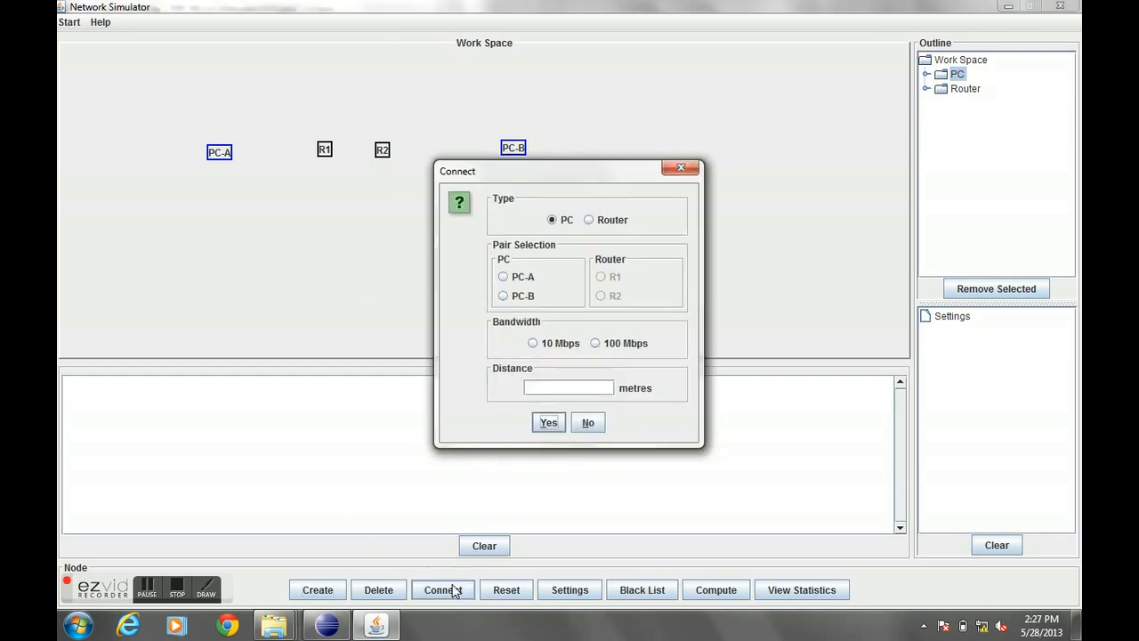
left_click(523, 277)
left_click(602, 276)
left_click(595, 343)
left_click(590, 389)
type("100")
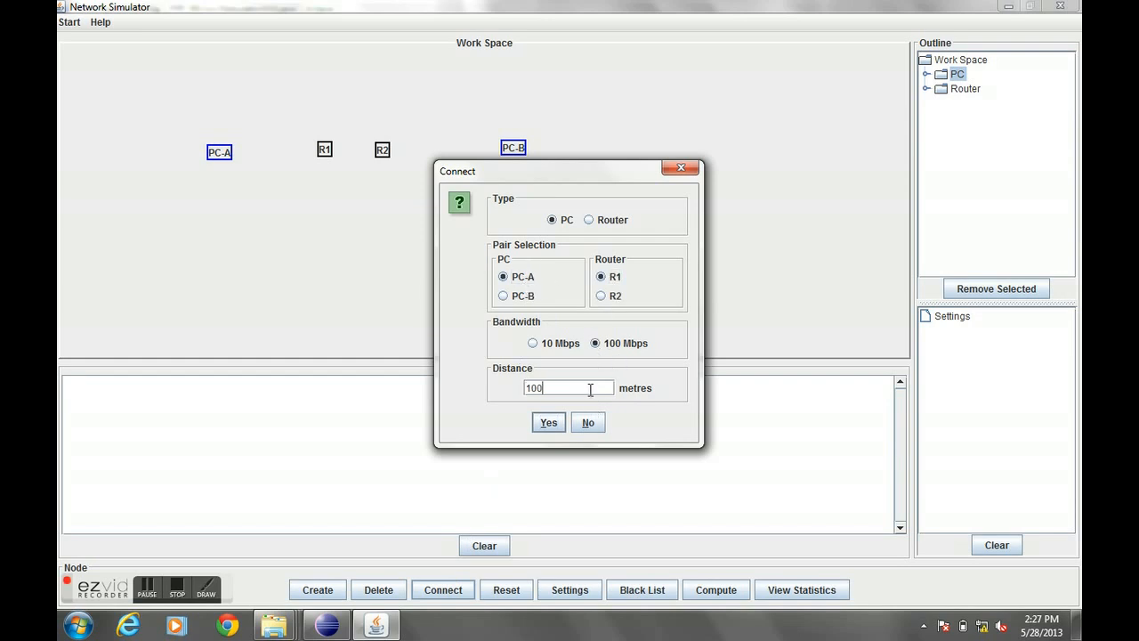
key("BackSpace")
key("BackSpace")
key("BackSpace")
type("10")
left_click(550, 420)
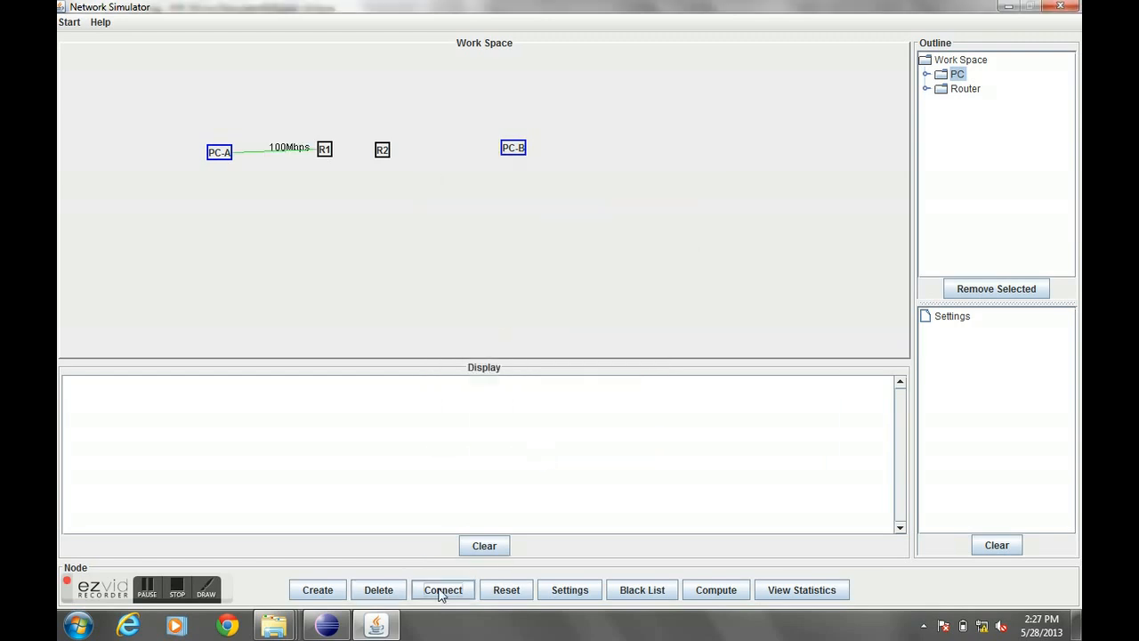
- Connect PC-B to router R2 with a 100 Mbps link 10 metres long
left_click(441, 590)
left_click(519, 294)
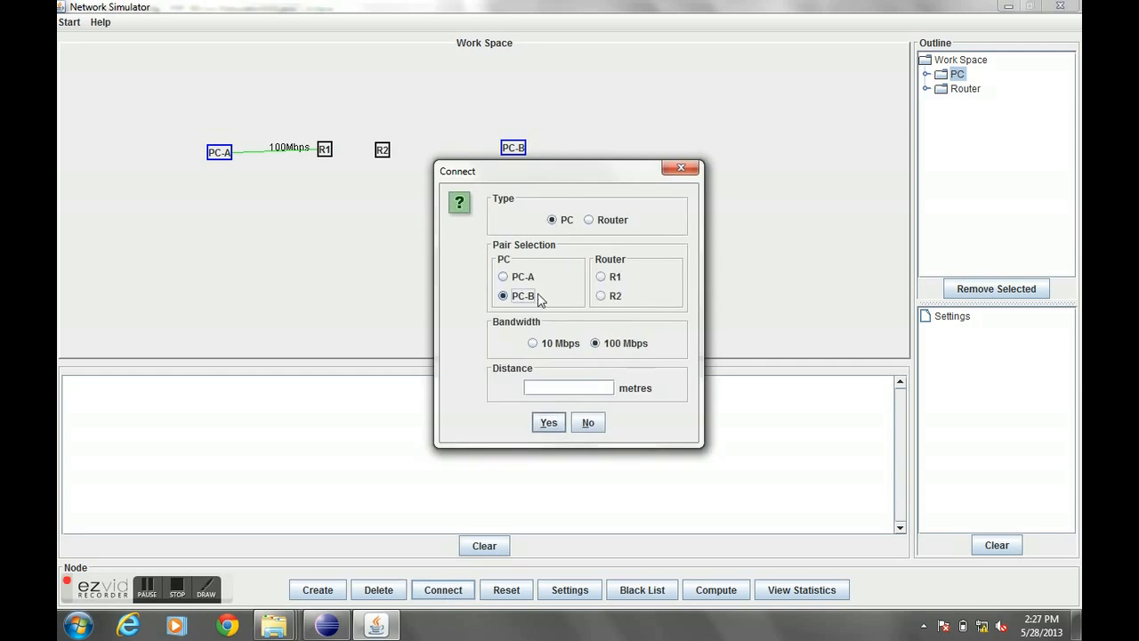
left_click(613, 299)
left_click(578, 388)
type("10")
left_click(541, 423)
- Connect routers R1 and R2 with a 150 Mbps link 40 metres long
left_click(436, 589)
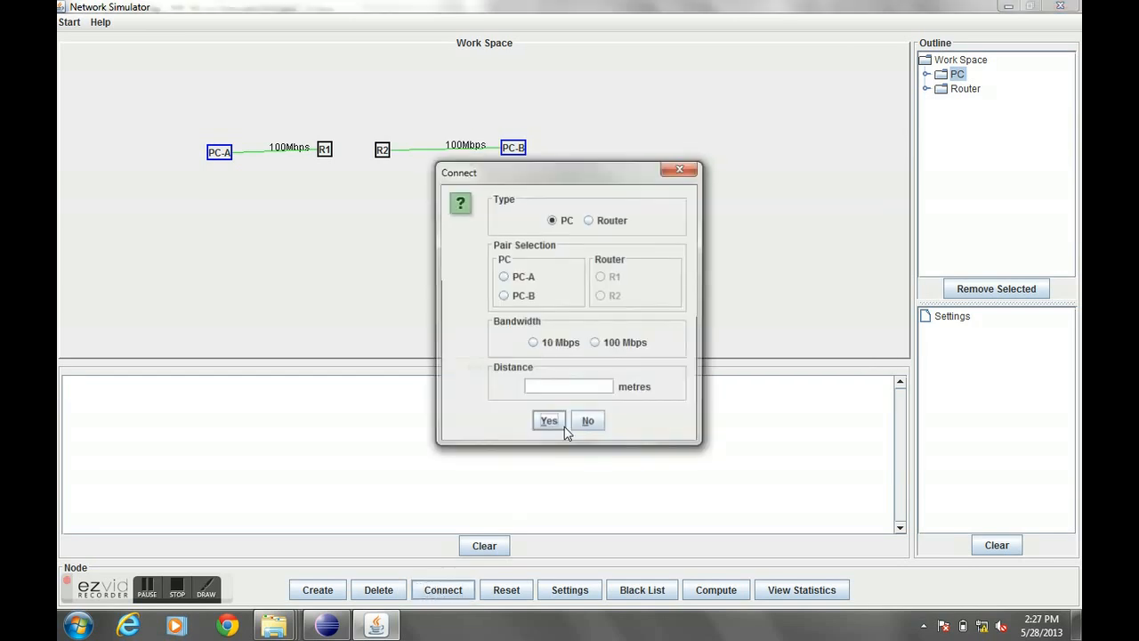
left_click(599, 220)
left_click(503, 277)
left_click(601, 277)
left_click(574, 343)
type("150")
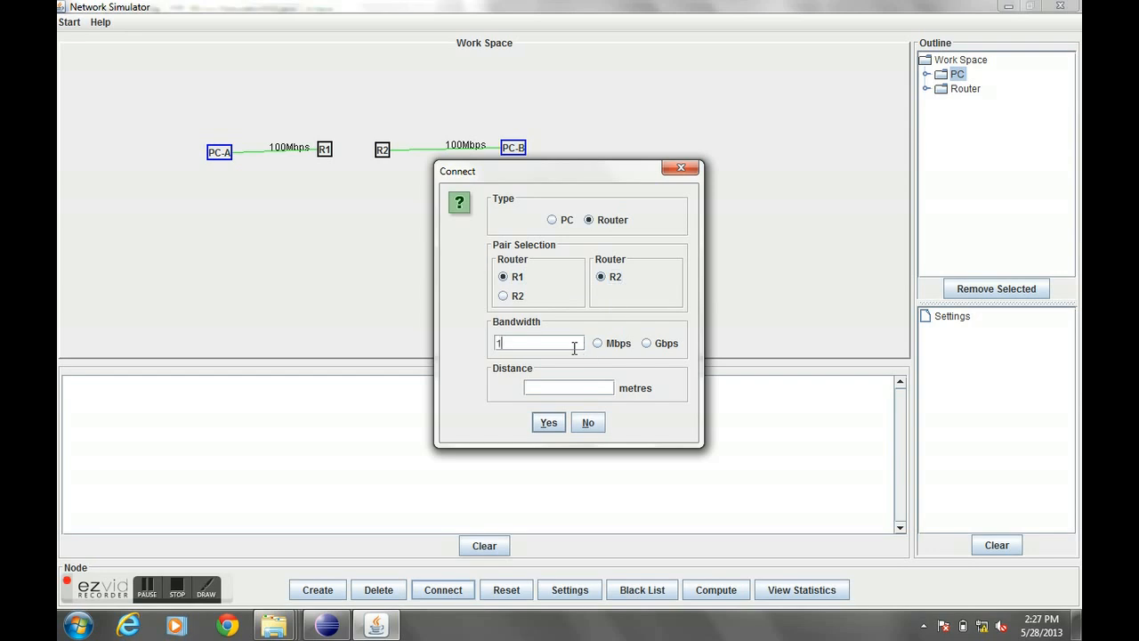
left_click(625, 346)
left_click(587, 386)
type("40")
left_click(550, 421)
- Move R2 and PC-B further right so the four nodes sit in an evenly spaced row
left_click_drag(383, 157, 414, 163)
left_click_drag(521, 149, 549, 152)
left_click_drag(424, 159, 440, 158)
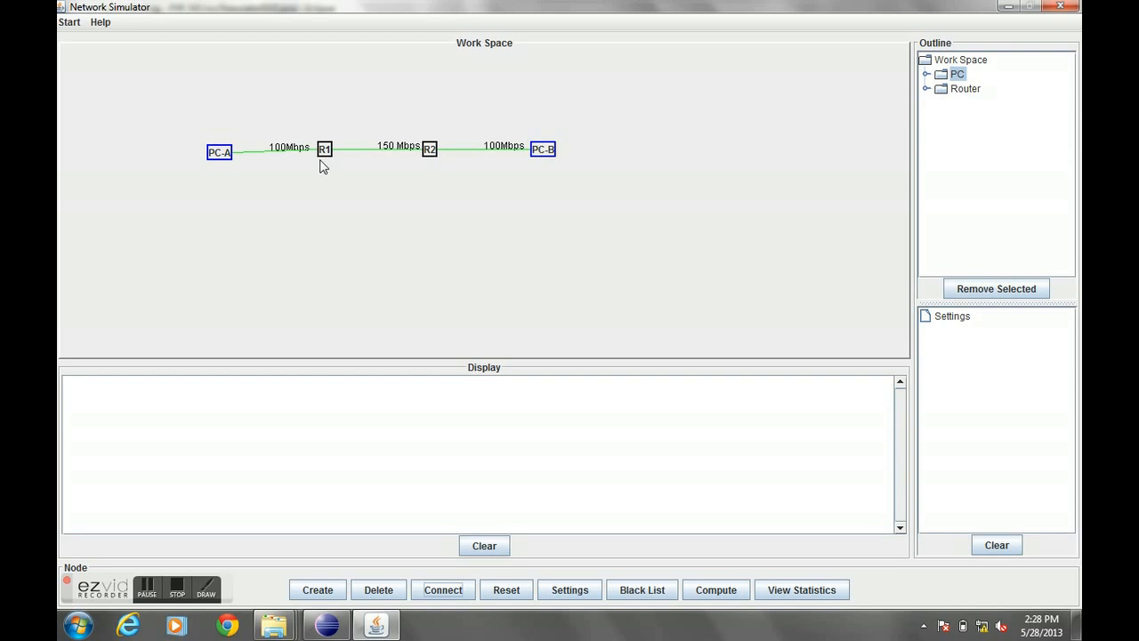
- Inspect PC-A's properties, switching its bandwidth to 10 Mbps and back to 100 Mbps
double_click(222, 156)
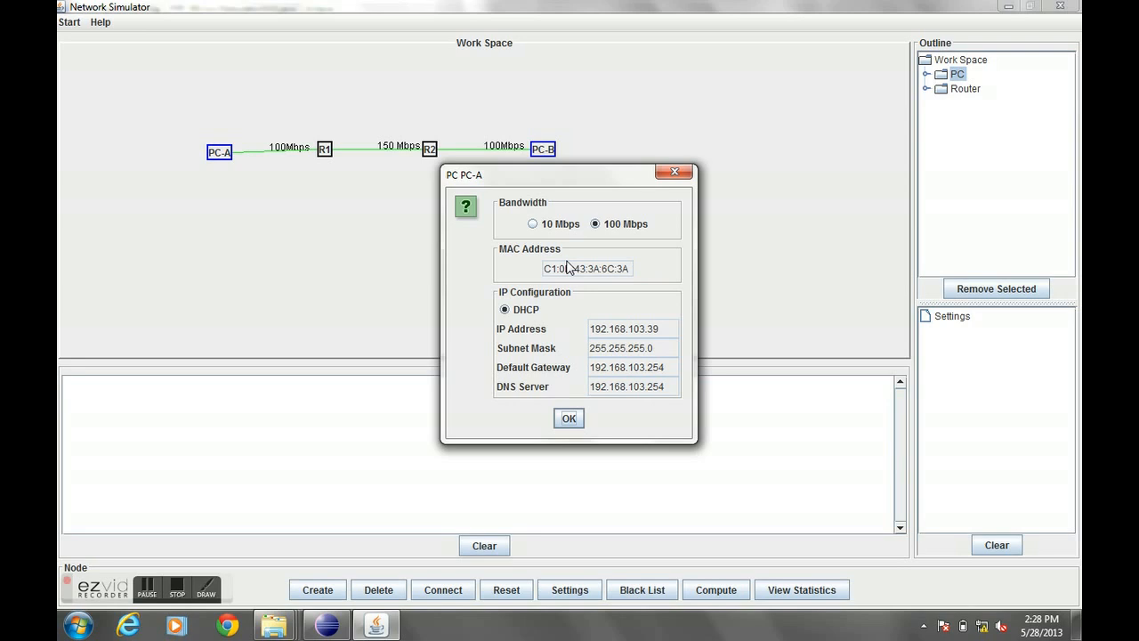
left_click(559, 225)
left_click(625, 226)
left_click(569, 416)
- Open and close the properties of routers R1 and R2 to inspect them
left_click(326, 153)
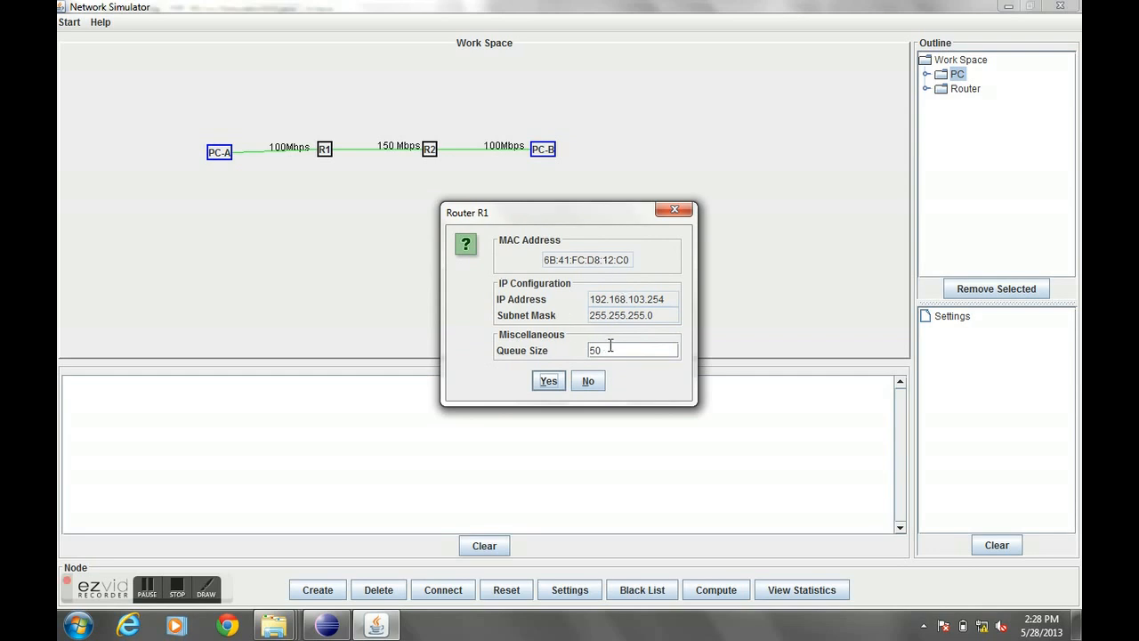
left_click(589, 384)
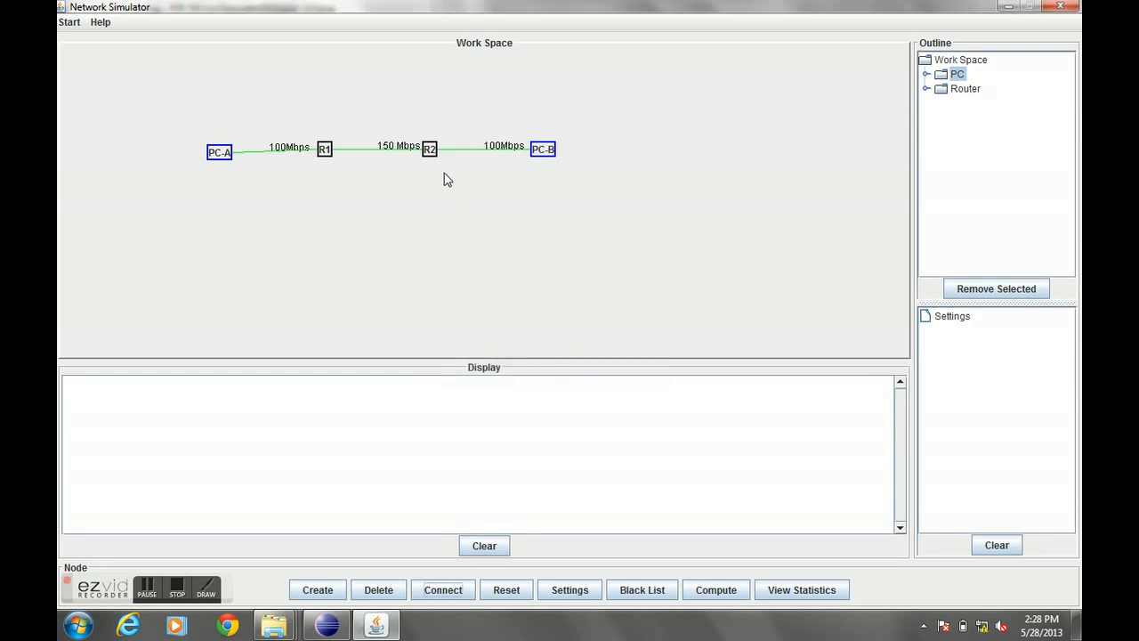
left_click(431, 153)
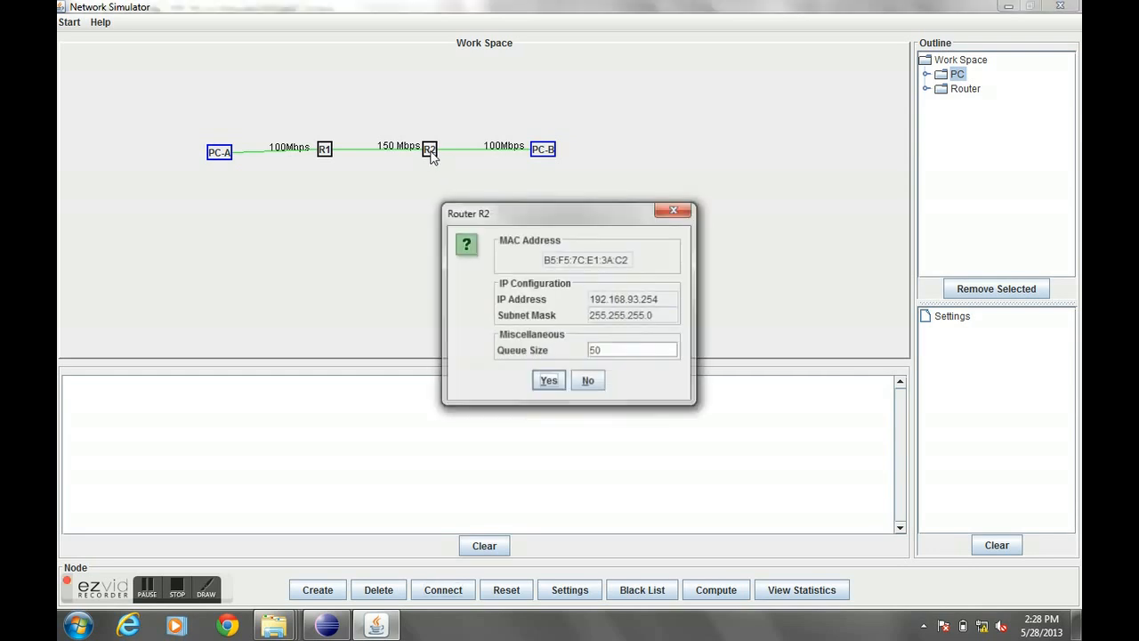
left_click(674, 210)
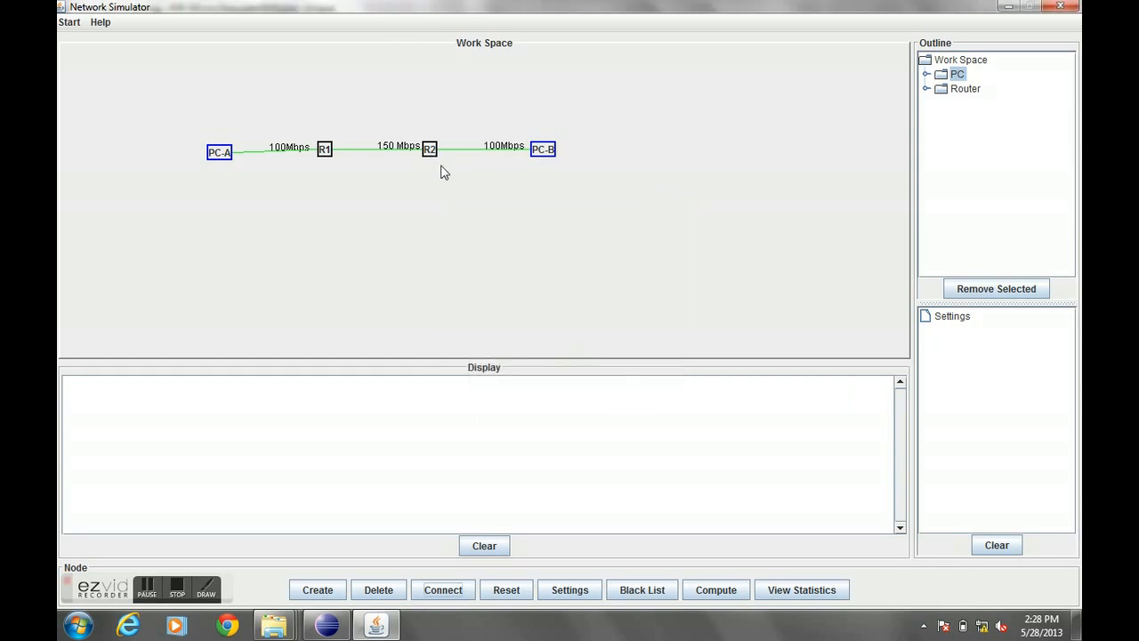
- Set router R1's queue size to 45
left_click(325, 151)
left_click(615, 351)
key("BackSpace")
key("BackSpace")
type("45")
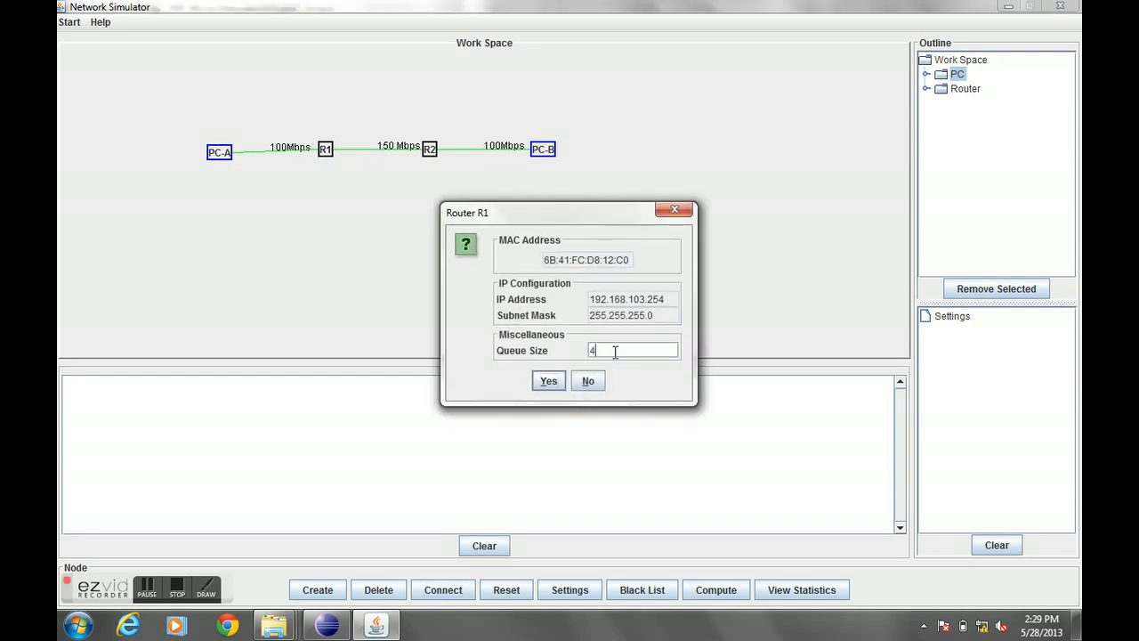
left_click(554, 379)
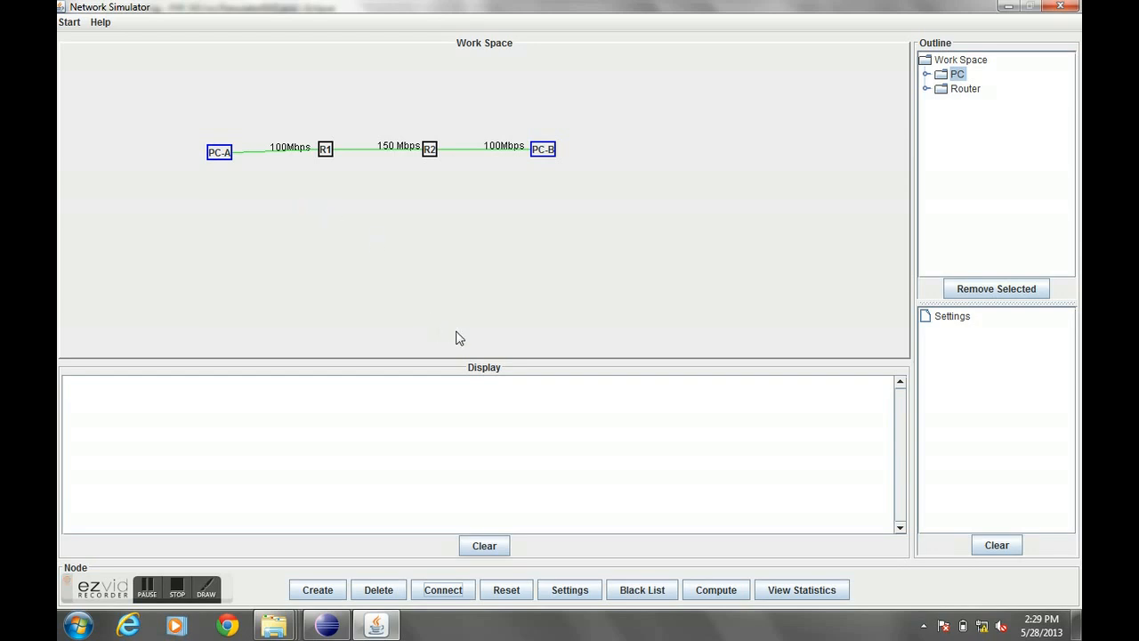
- Delete the link between Router R1 and Router R2
left_click(378, 590)
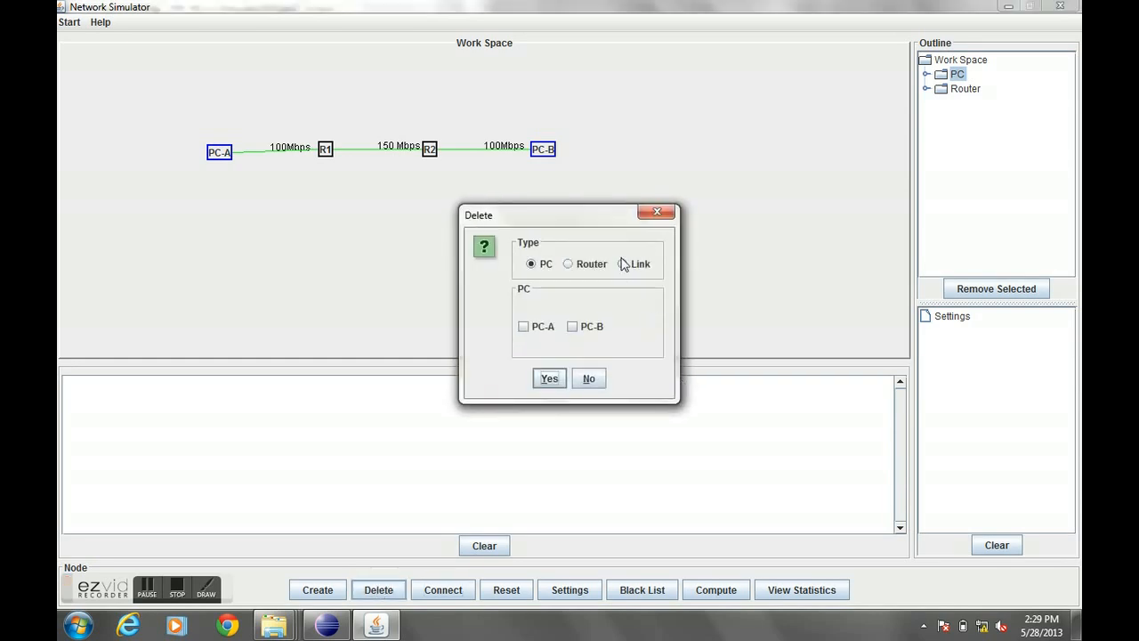
left_click(622, 263)
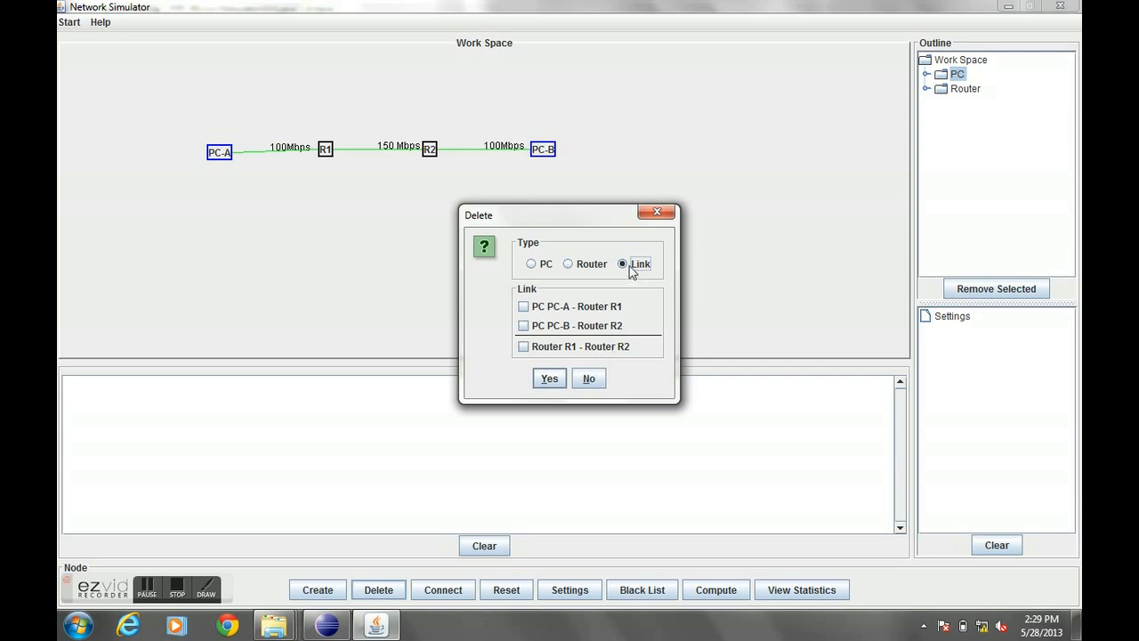
left_click(595, 347)
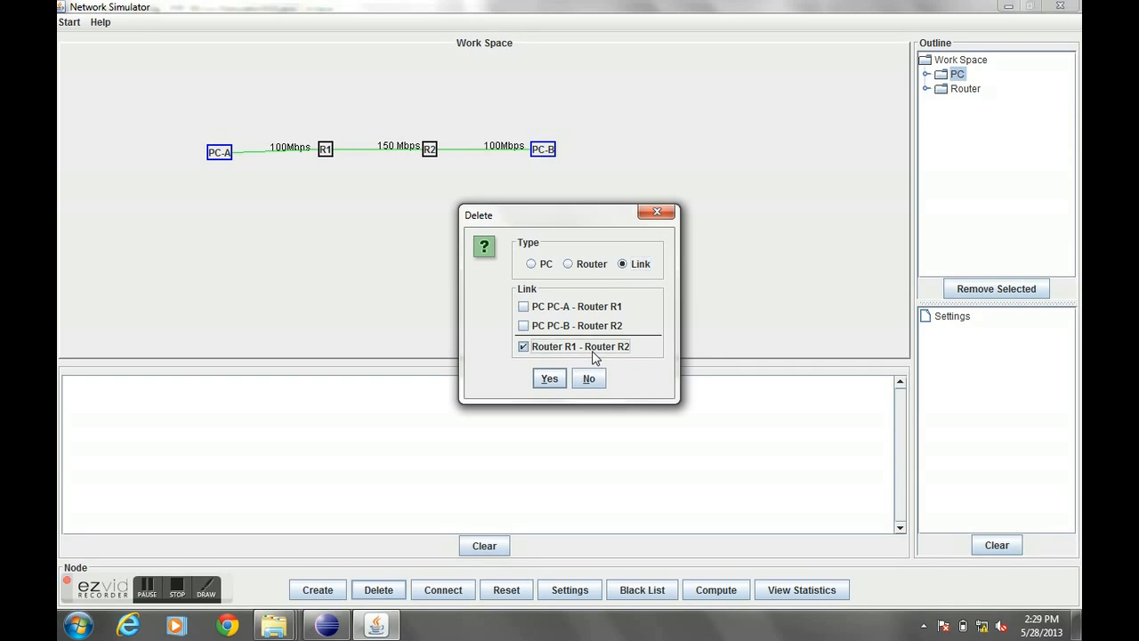
left_click(555, 380)
left_click(550, 331)
- Reconnect routers R1 and R2 with a 100 Mbps link 100 metres long
left_click(454, 592)
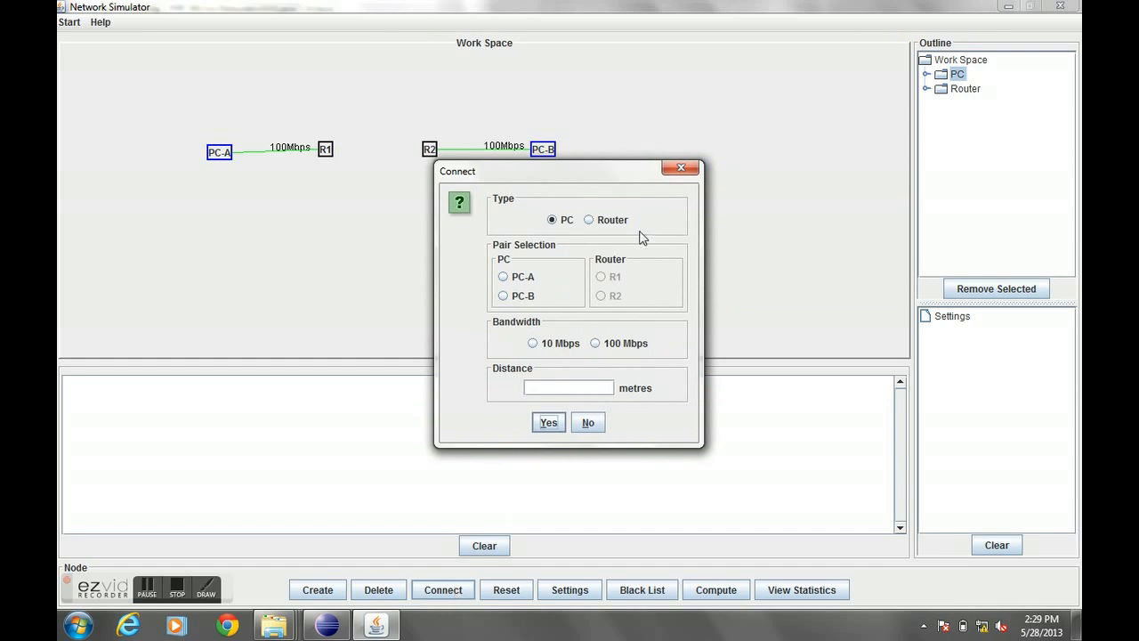
left_click(610, 222)
left_click(516, 279)
left_click(612, 276)
left_click(576, 341)
type("100")
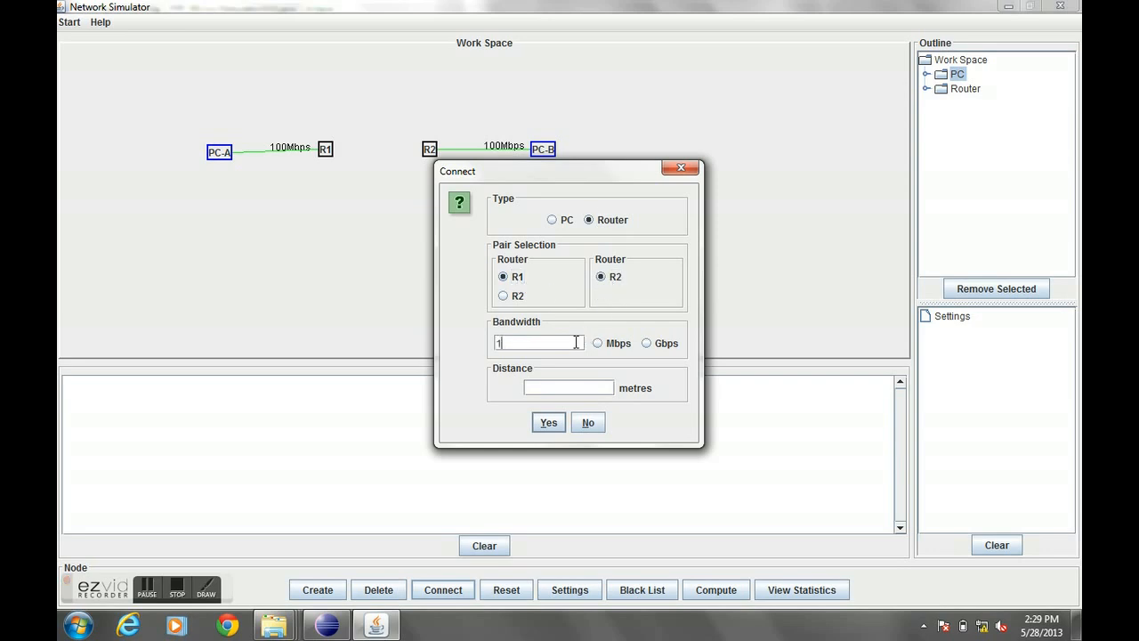
key("BackSpace")
key("BackSpace")
type("00")
left_click(614, 343)
left_click(581, 391)
type("100")
left_click(548, 422)
- Open the simulation settings with UDP transmission and enter the data "Good Morning" with a data size of 30
left_click(592, 590)
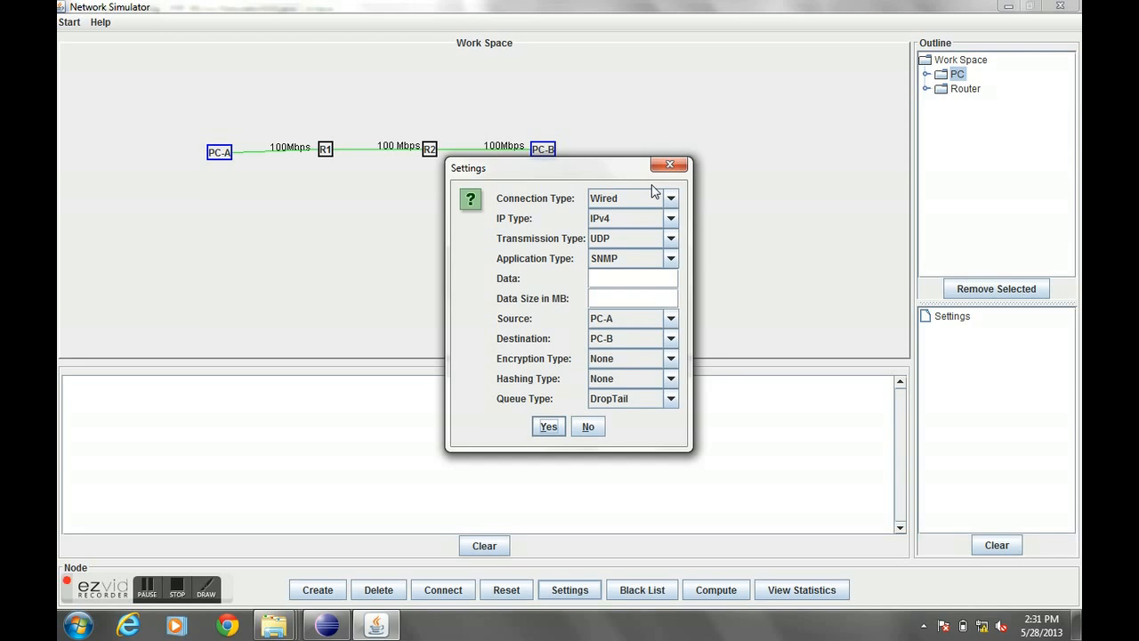
left_click(648, 238)
left_click(653, 269)
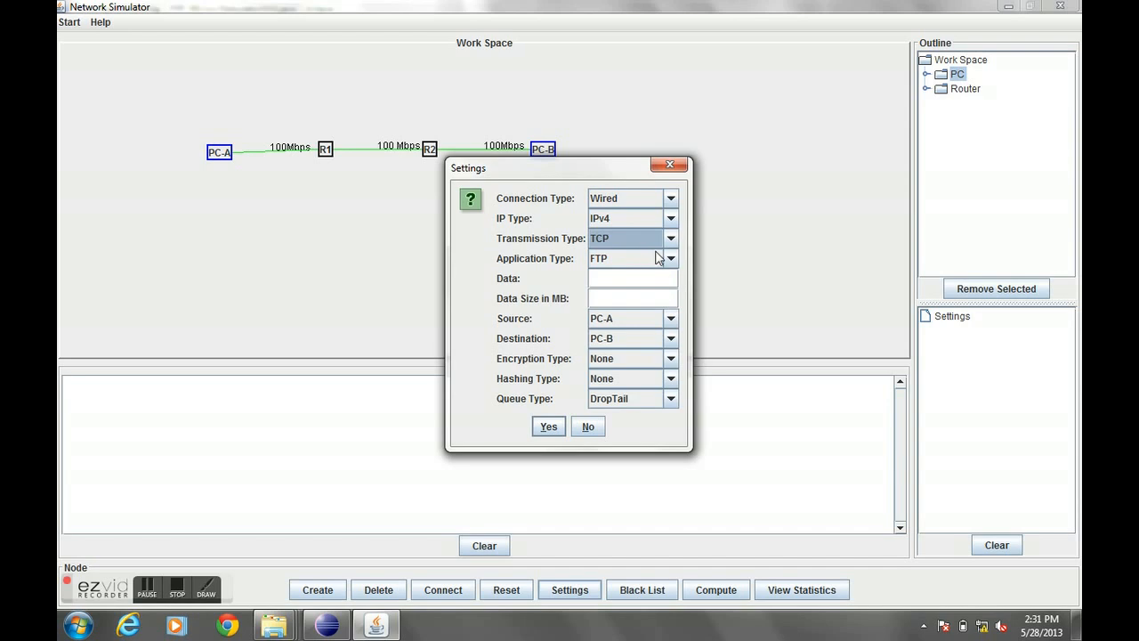
left_click(658, 240)
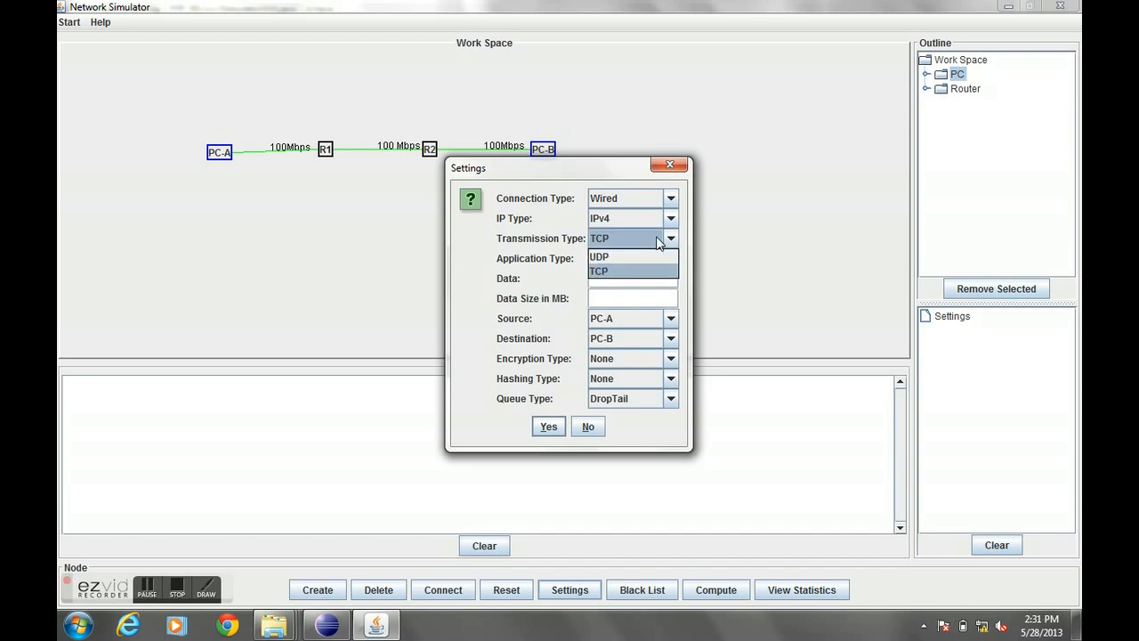
left_click(646, 257)
left_click(646, 281)
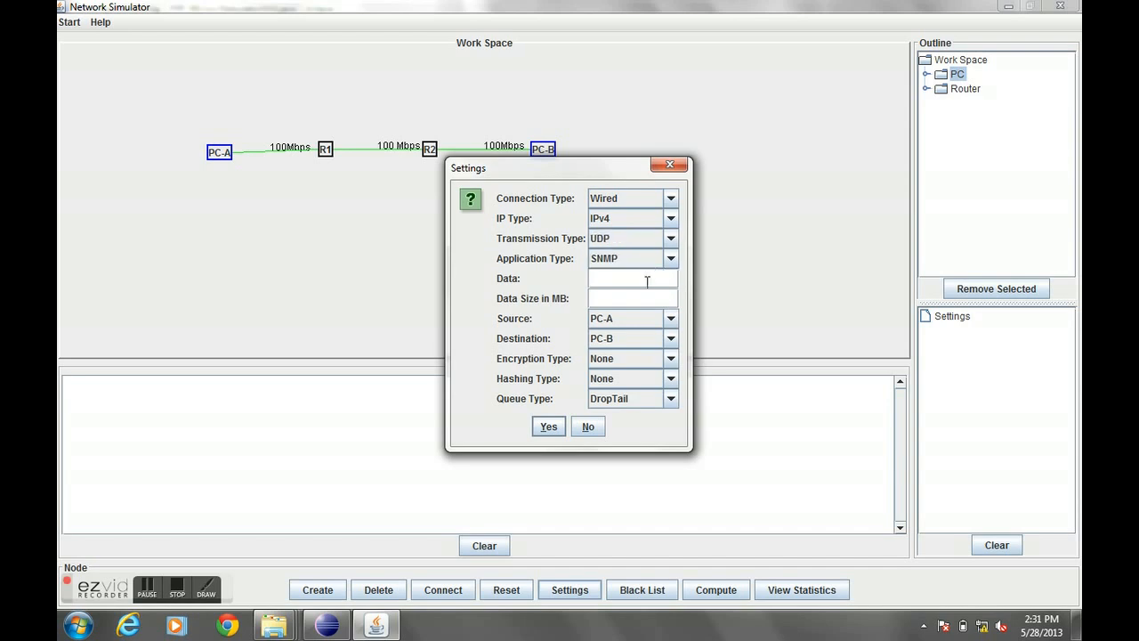
type("Good MOr")
key("BackSpace")
key("BackSpace")
type("orning")
key("Tab")
type("30")
- Set the encryption type to RSA and the hashing type to MD5, and confirm the settings
left_click(649, 359)
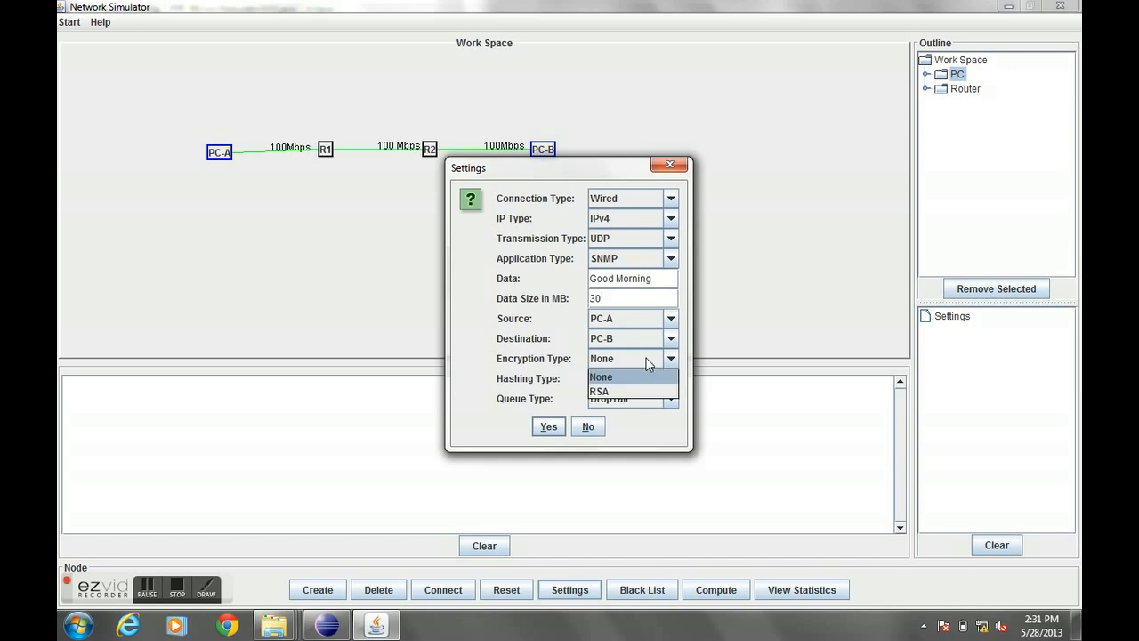
left_click(648, 362)
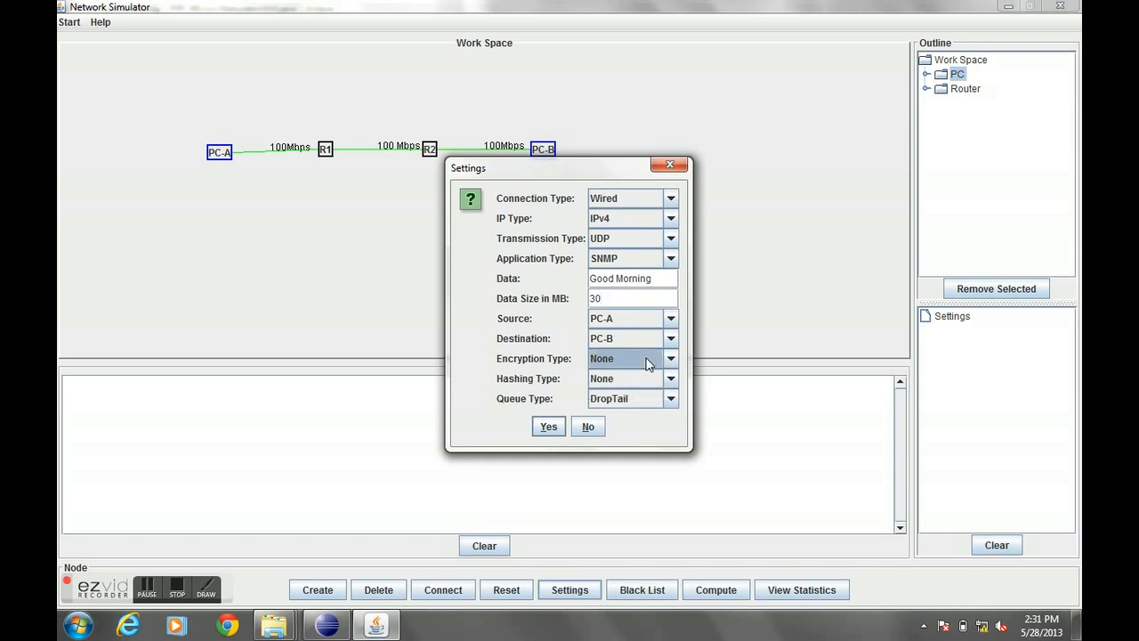
left_click(648, 362)
left_click(640, 393)
left_click(644, 378)
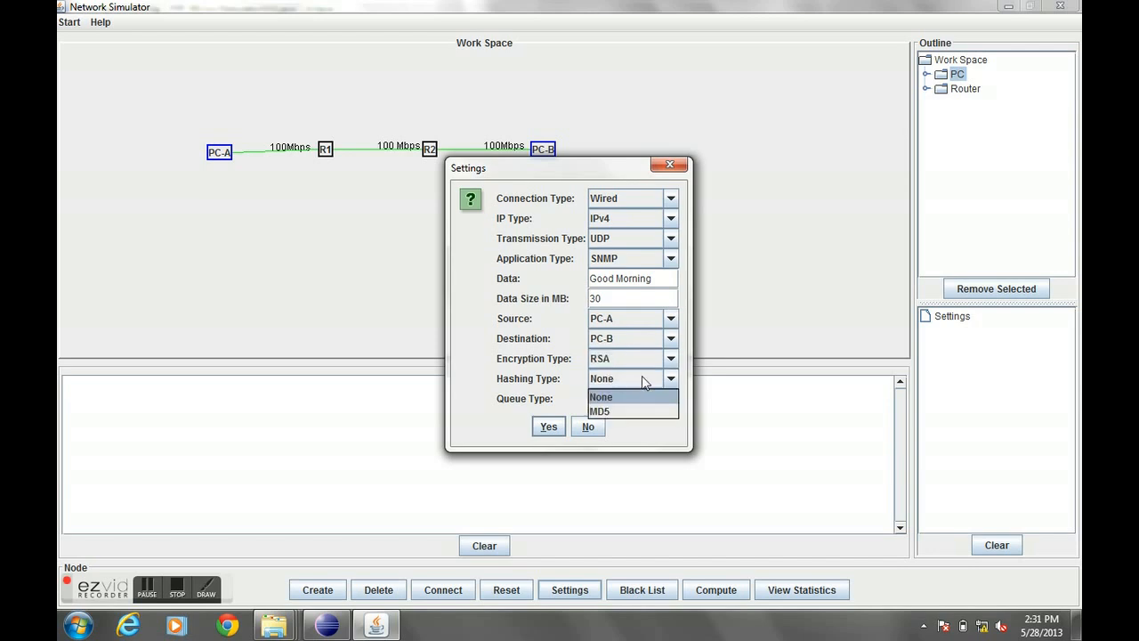
left_click(621, 411)
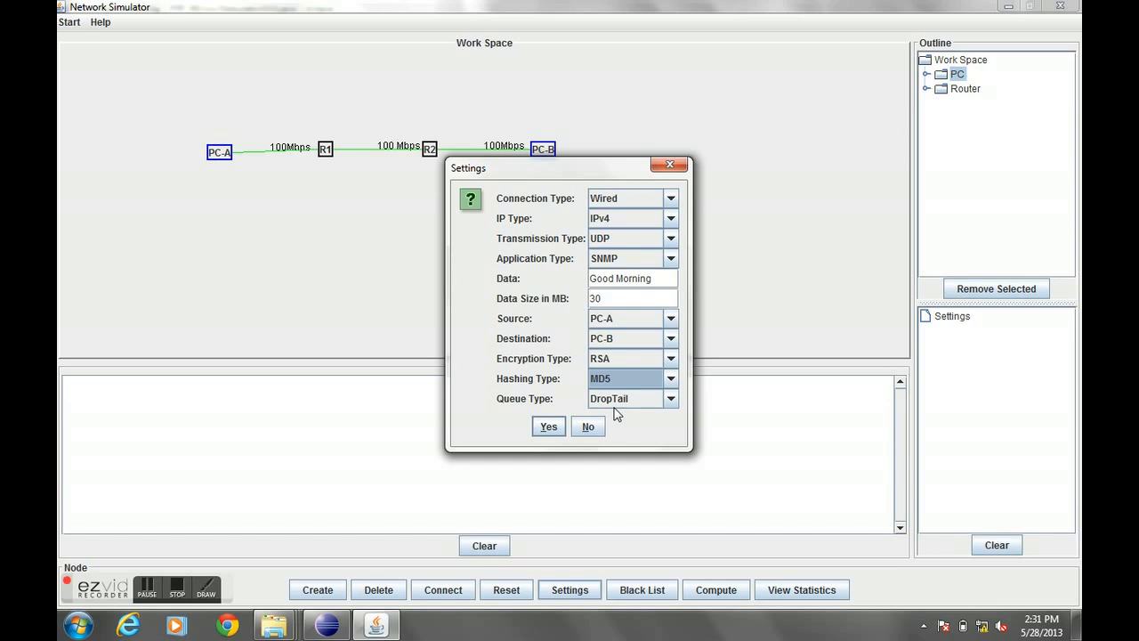
left_click(548, 426)
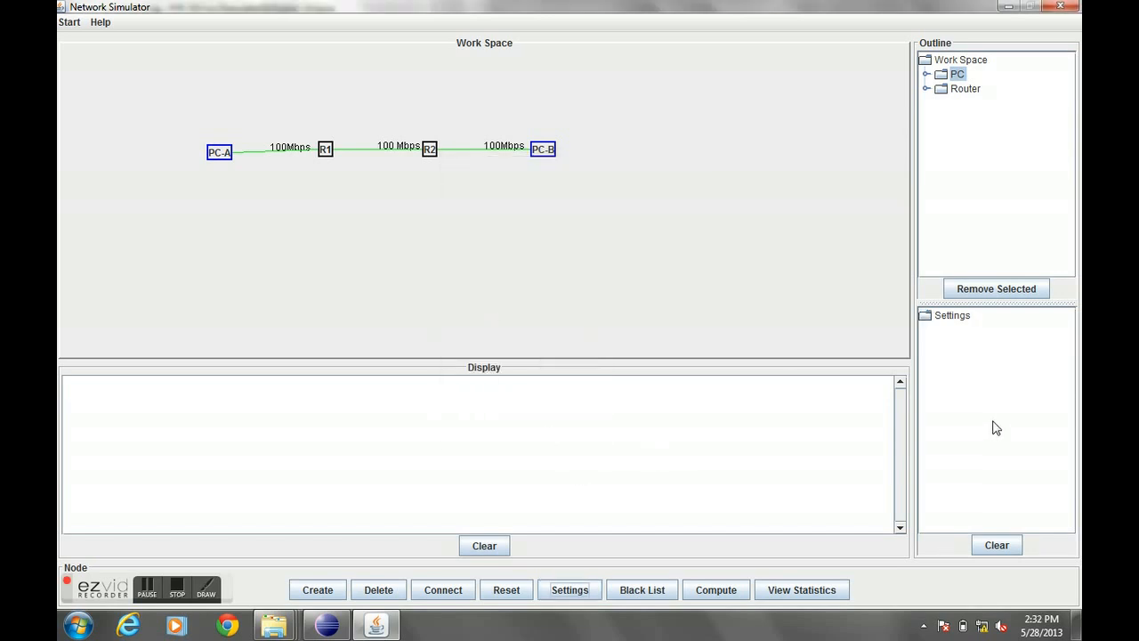
- Expand the settings tree and the PC outline to inspect the PC-A to PC-B setting and the PCs
double_click(952, 316)
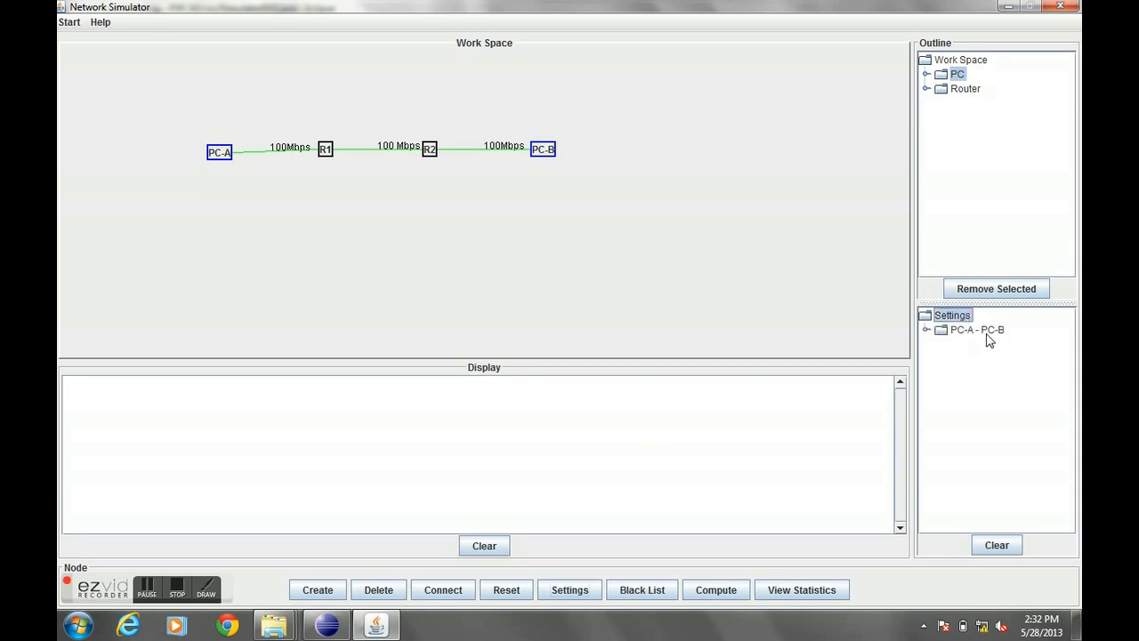
double_click(986, 336)
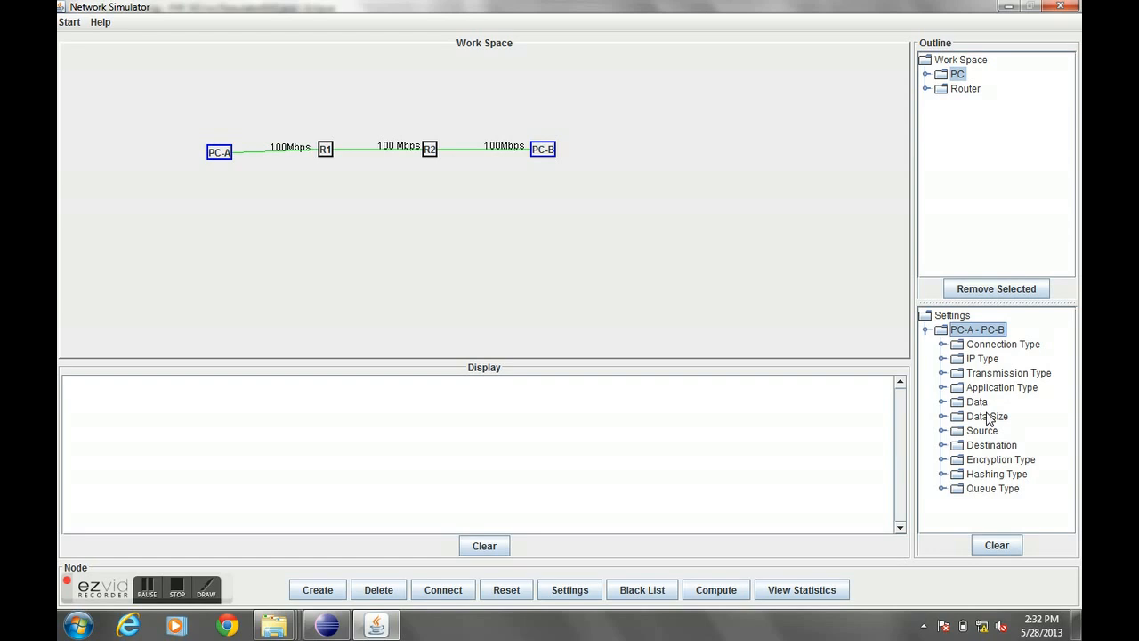
double_click(990, 416)
double_click(989, 418)
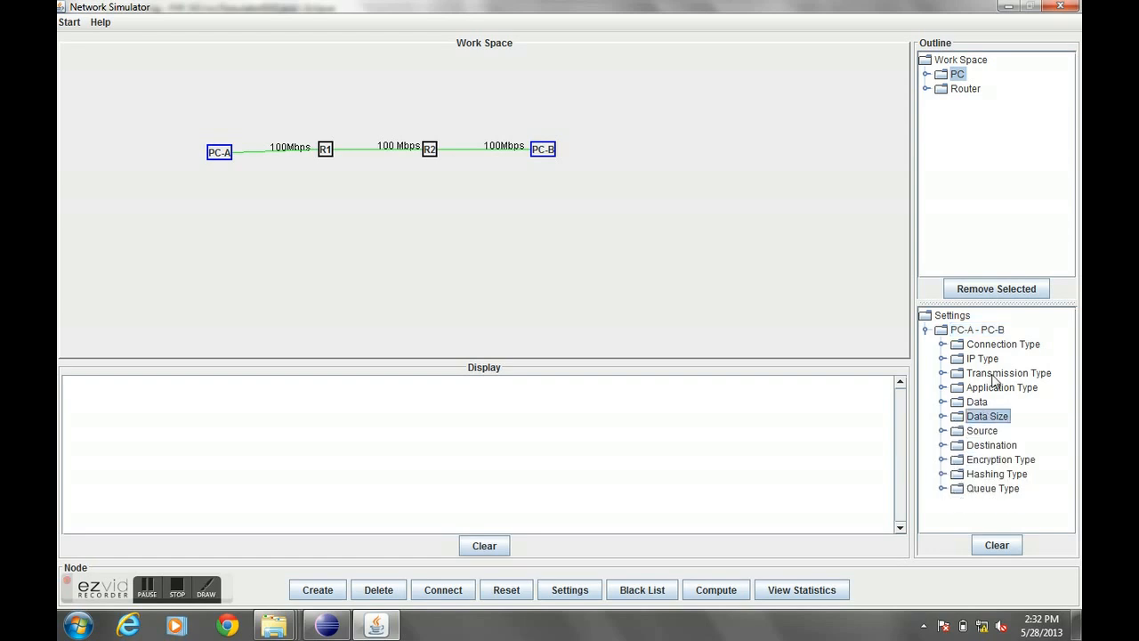
double_click(956, 75)
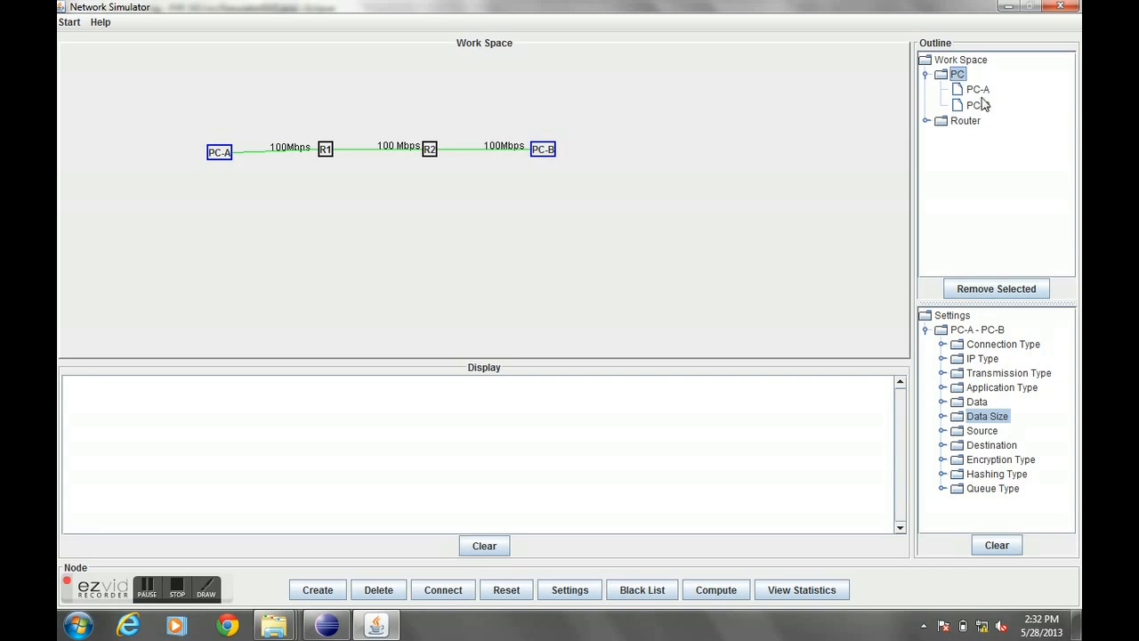
double_click(968, 125)
double_click(970, 125)
double_click(957, 75)
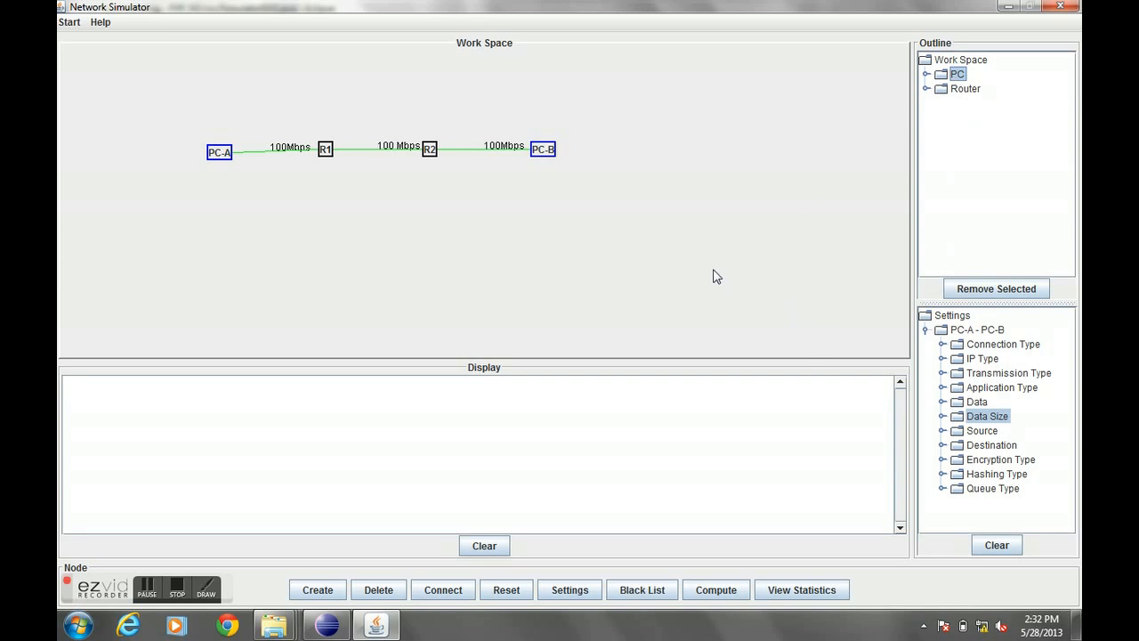
- Add a second setting with data "Good Evening", data size 30, and source PC-B
left_click(569, 590)
left_click(637, 278)
type("Good Evening")
key("Tab")
type("30")
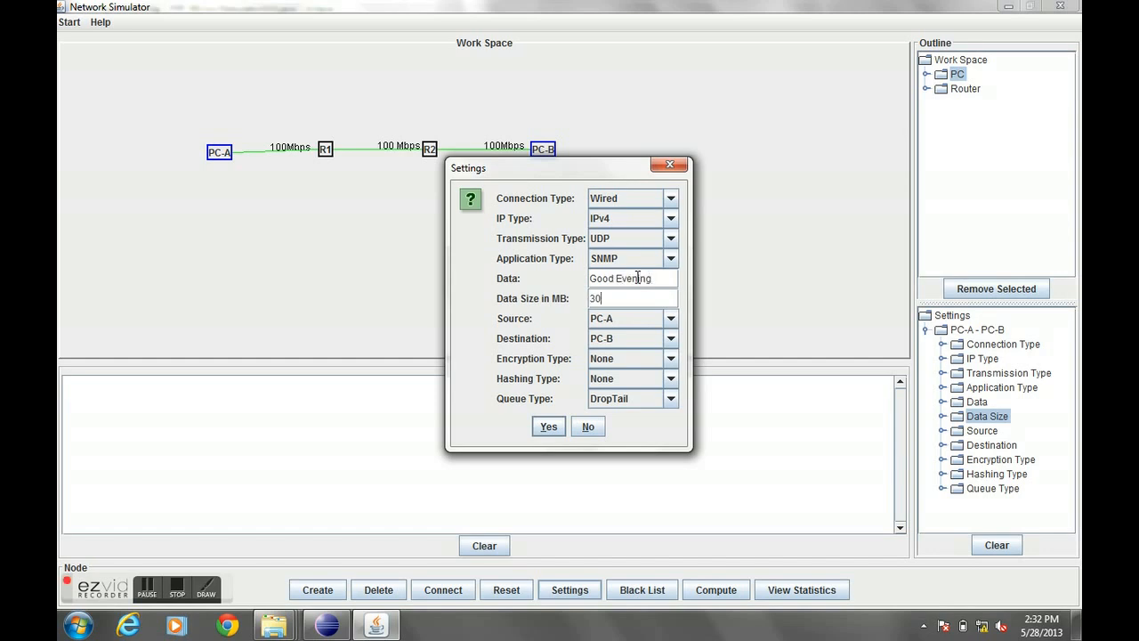
key("Tab")
left_click(648, 319)
left_click(649, 352)
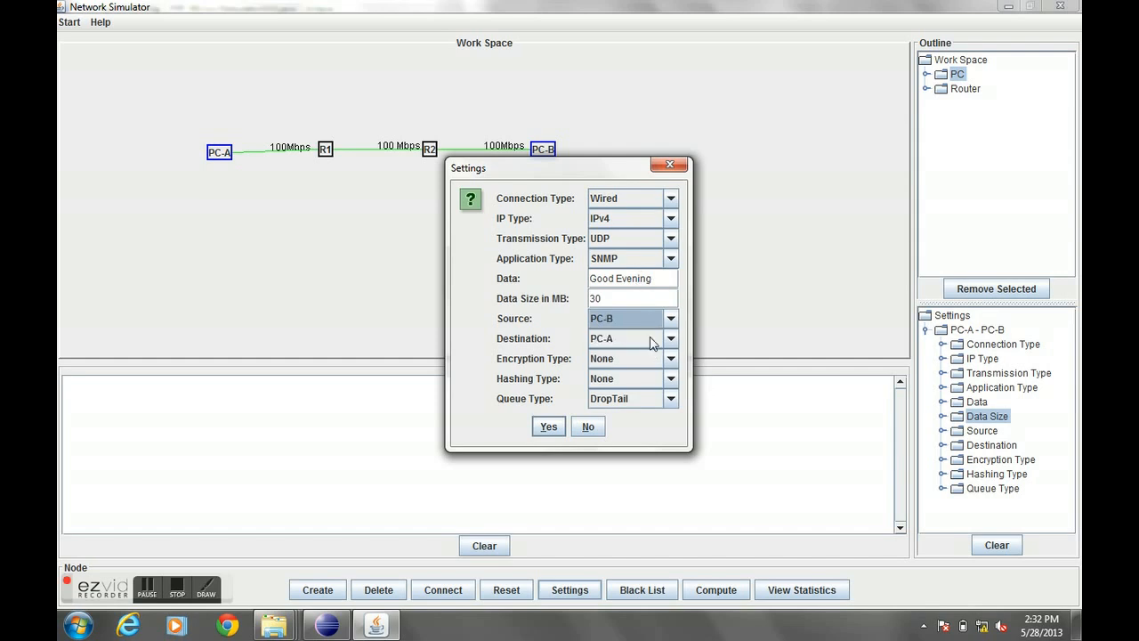
- Set this setting's encryption to RSA and hashing to MD5, and confirm it
left_click(654, 358)
left_click(641, 388)
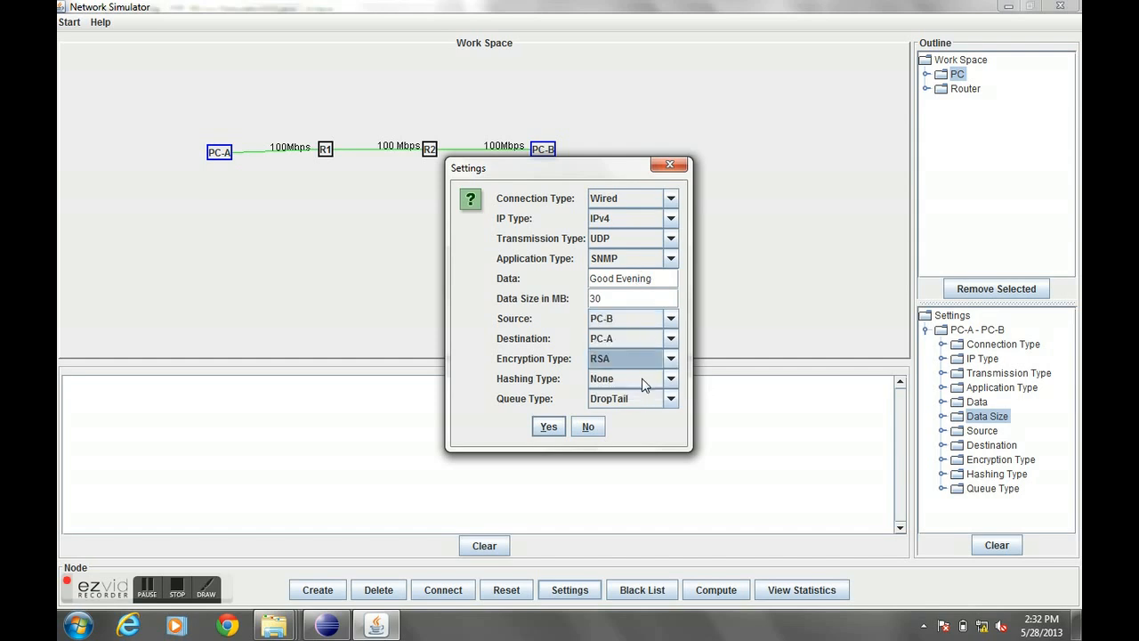
left_click(644, 384)
left_click(641, 409)
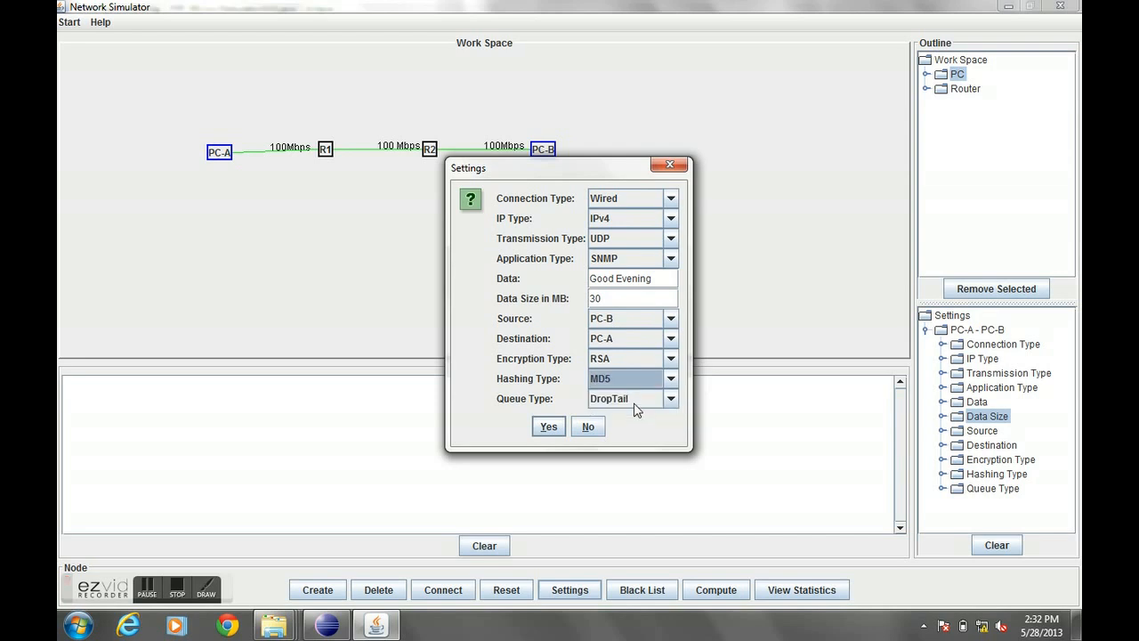
left_click(548, 427)
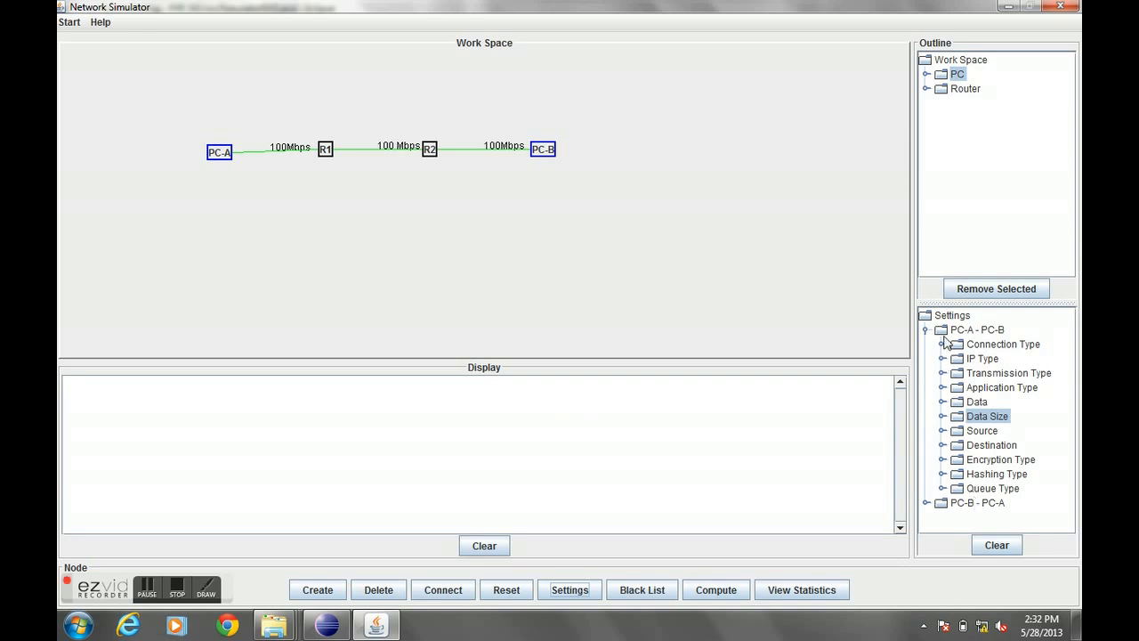
- Expand the PC-B to PC-A setting and compute the simulation
double_click(974, 503)
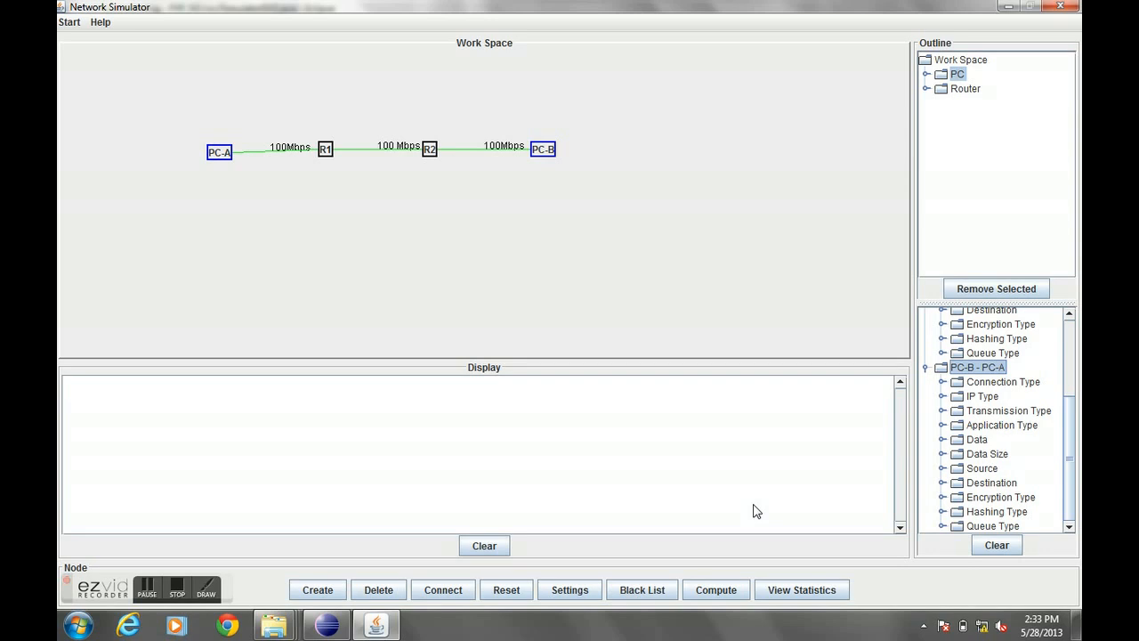
left_click(710, 593)
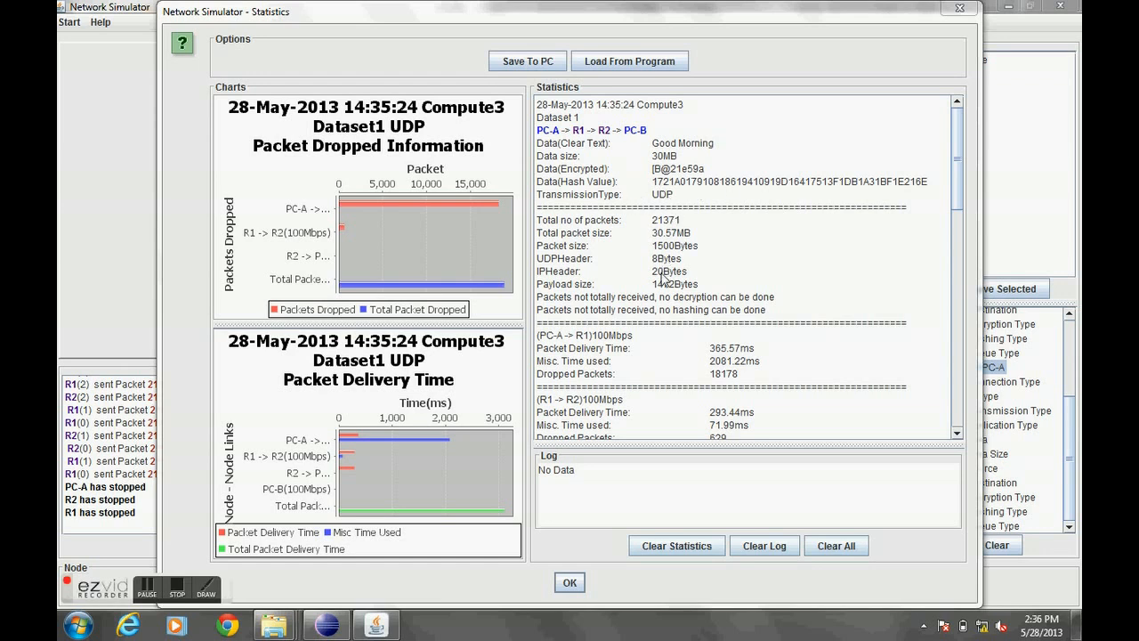
- Scroll through the statistics for both datasets and close the statistics window
left_click_drag(958, 160, 959, 184)
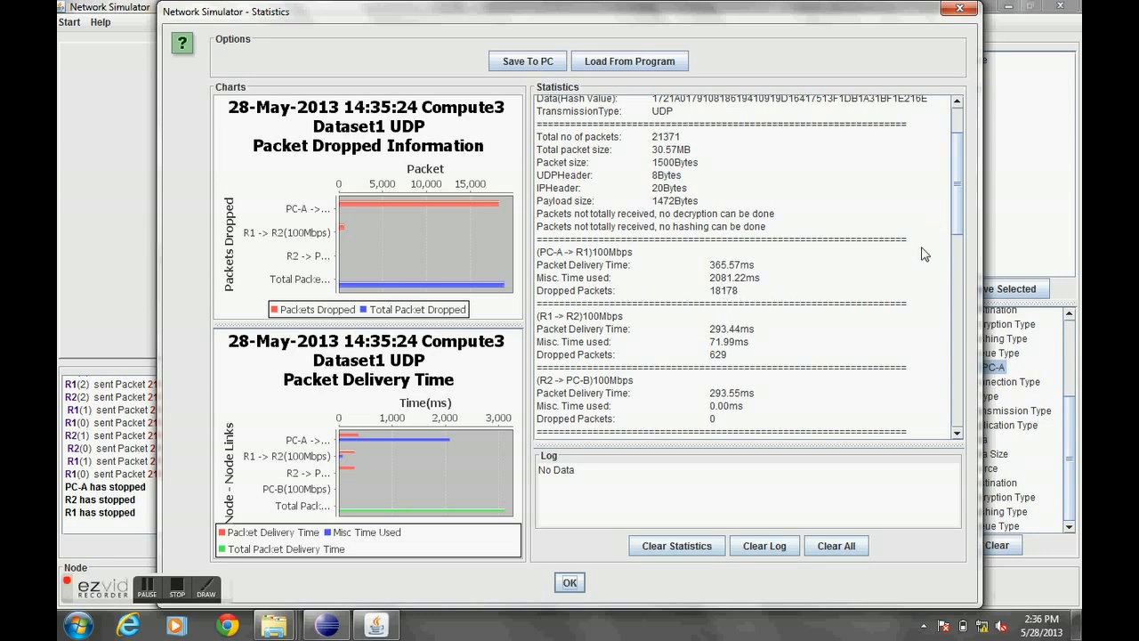
left_click_drag(953, 211, 954, 278)
scroll(695, 281, "down", 1)
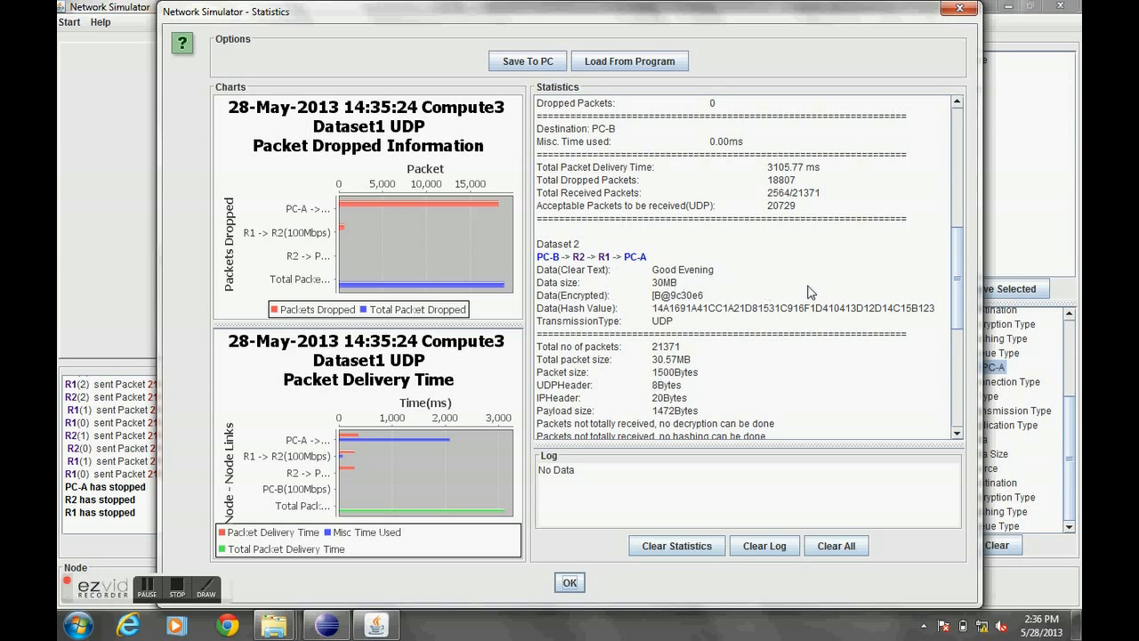
left_click_drag(954, 273, 966, 381)
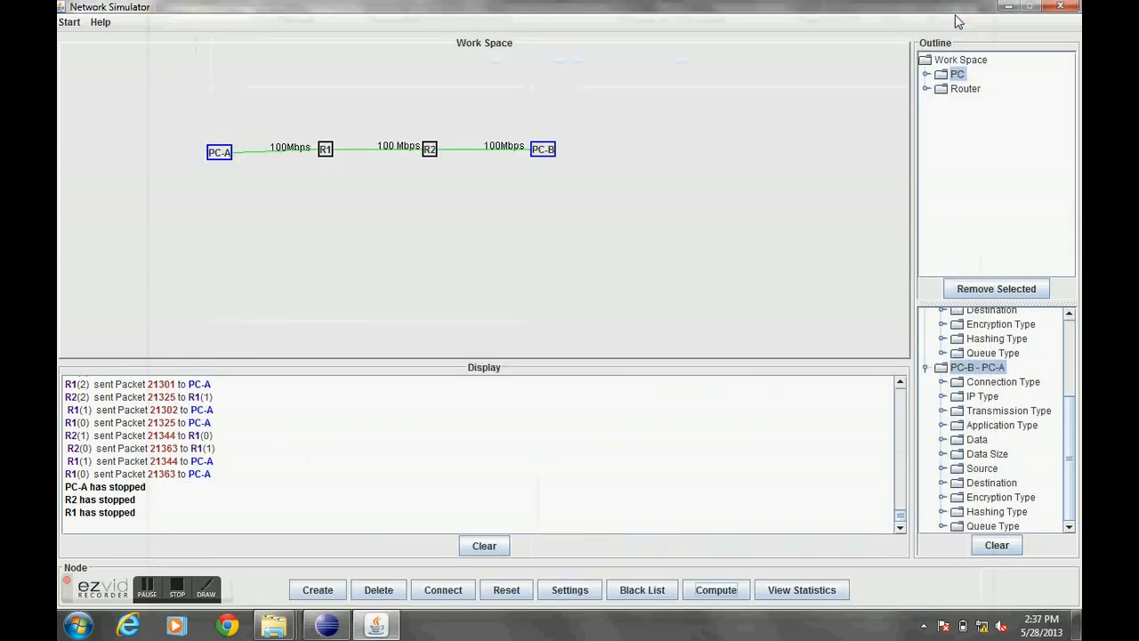
left_click(959, 8)
left_click(833, 589)
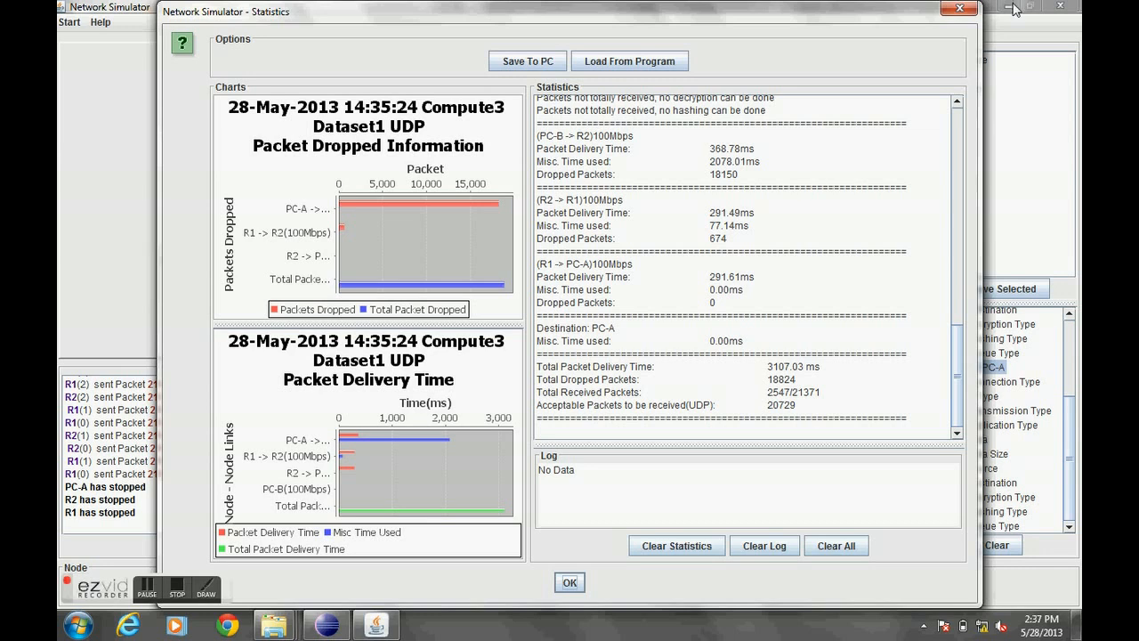
left_click(971, 10)
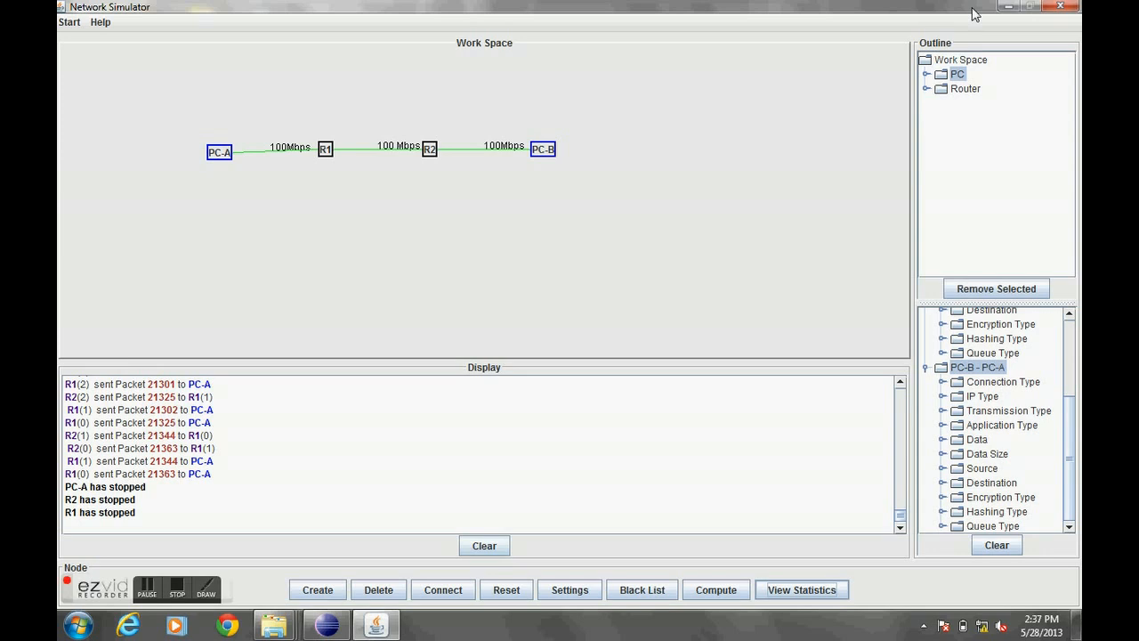
- Reset the workspace and create a PC named PC-A
left_click(520, 591)
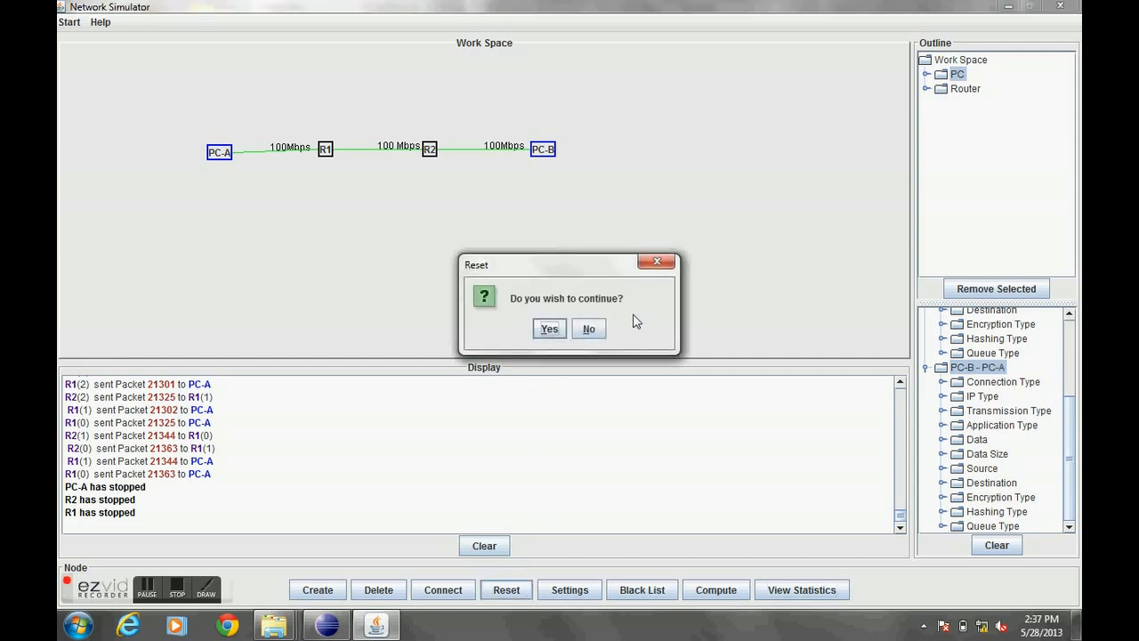
left_click(560, 339)
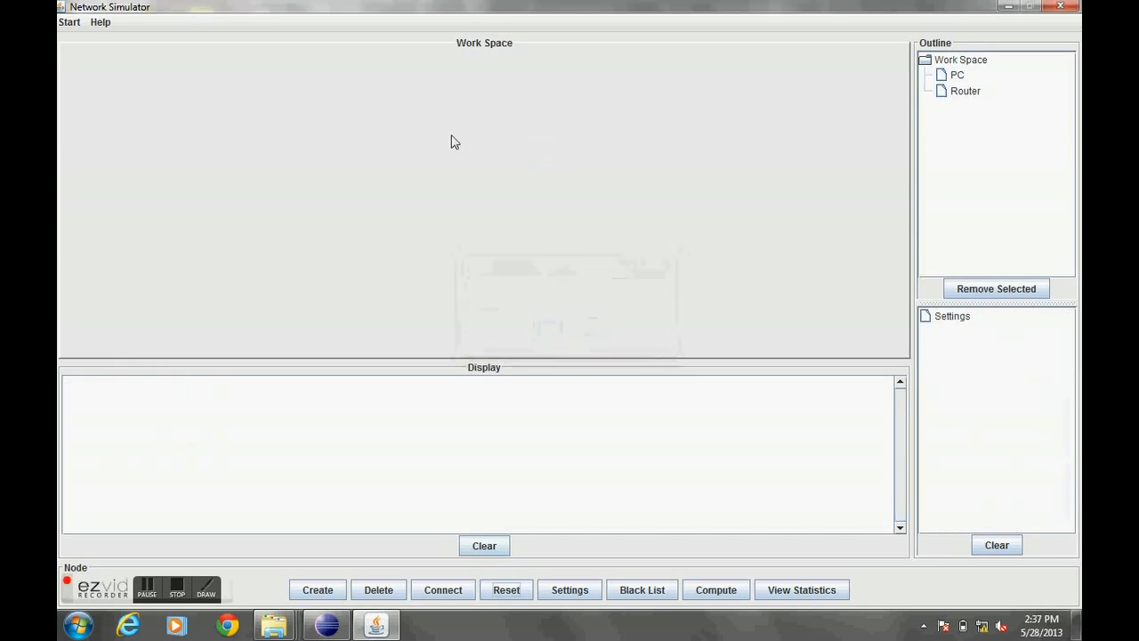
left_click(318, 588)
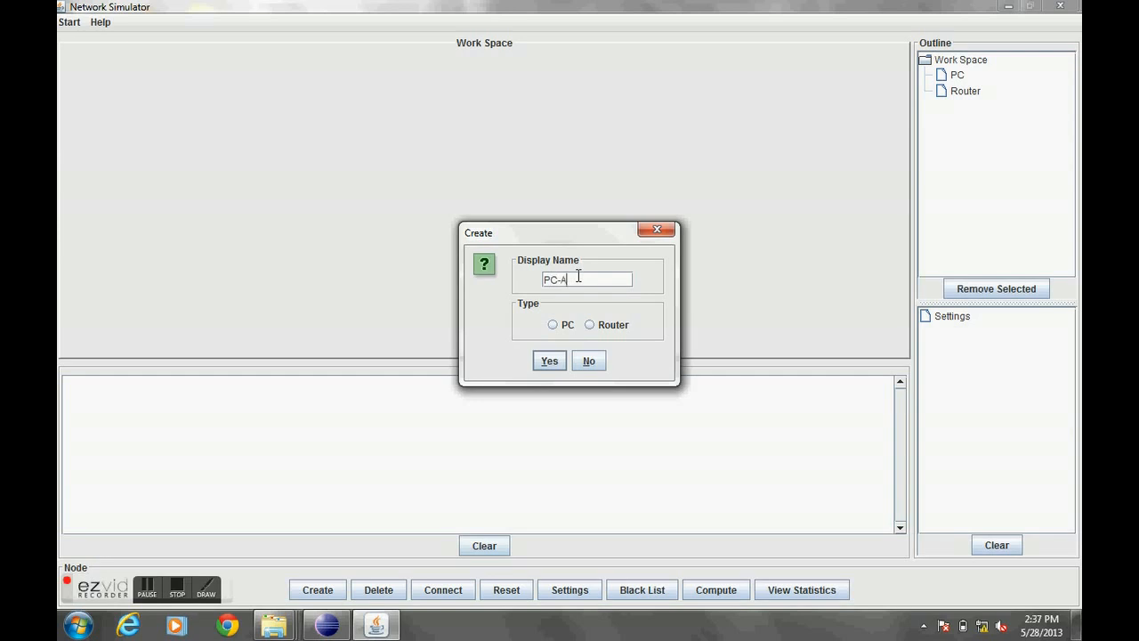
left_click(552, 324)
left_click(548, 360)
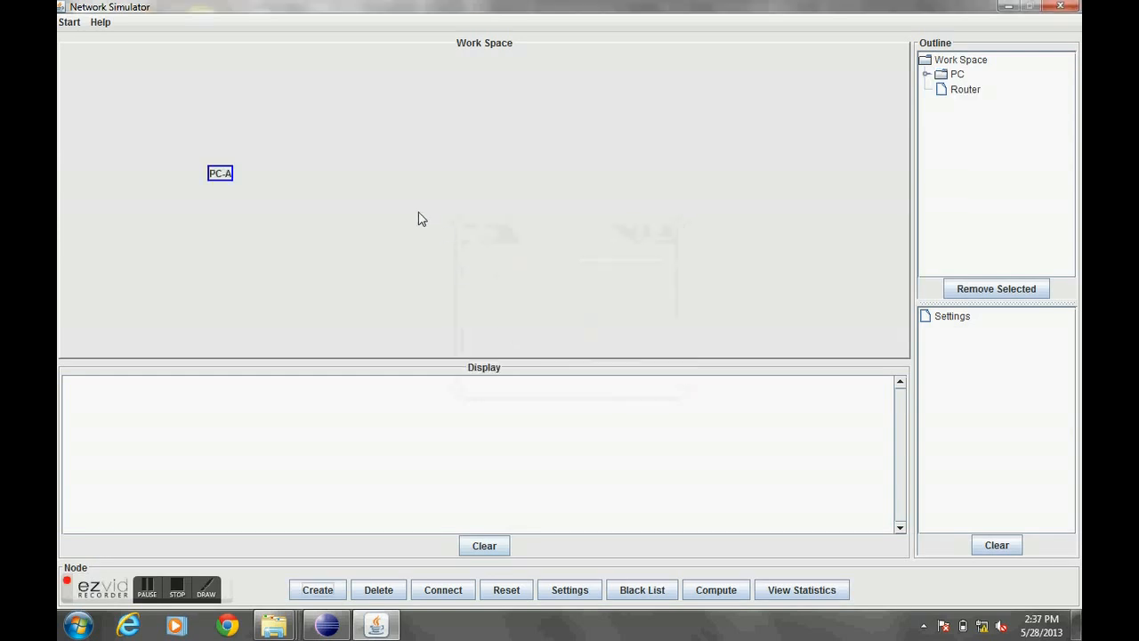
- Create three more PCs named PC-B, PC-C and PC-D
left_click(324, 586)
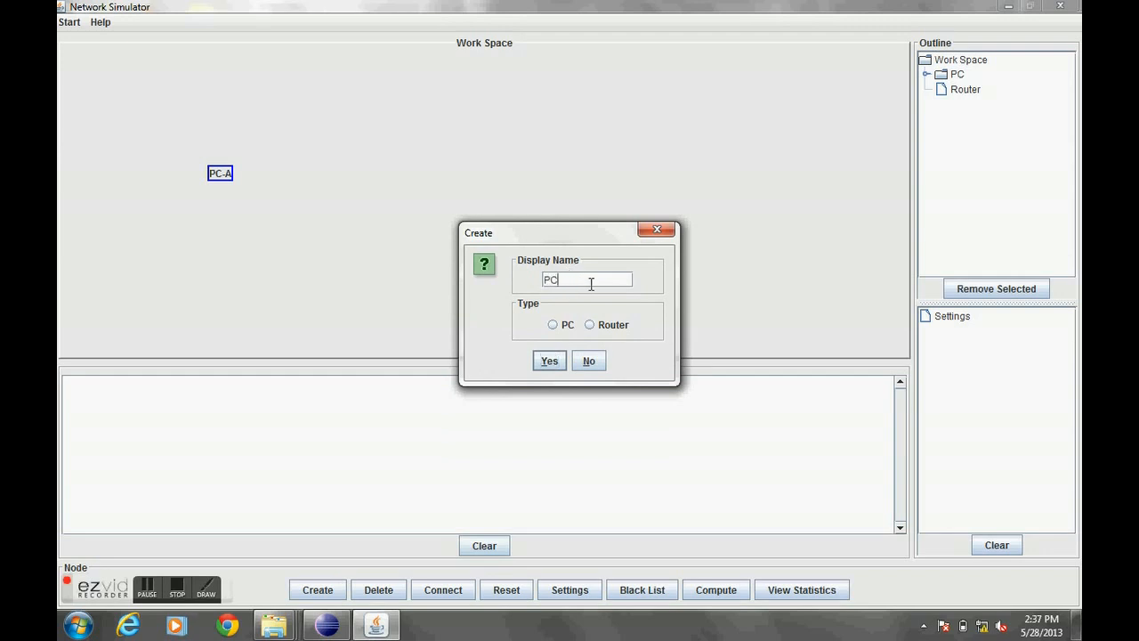
left_click(553, 325)
left_click(549, 361)
left_click(320, 589)
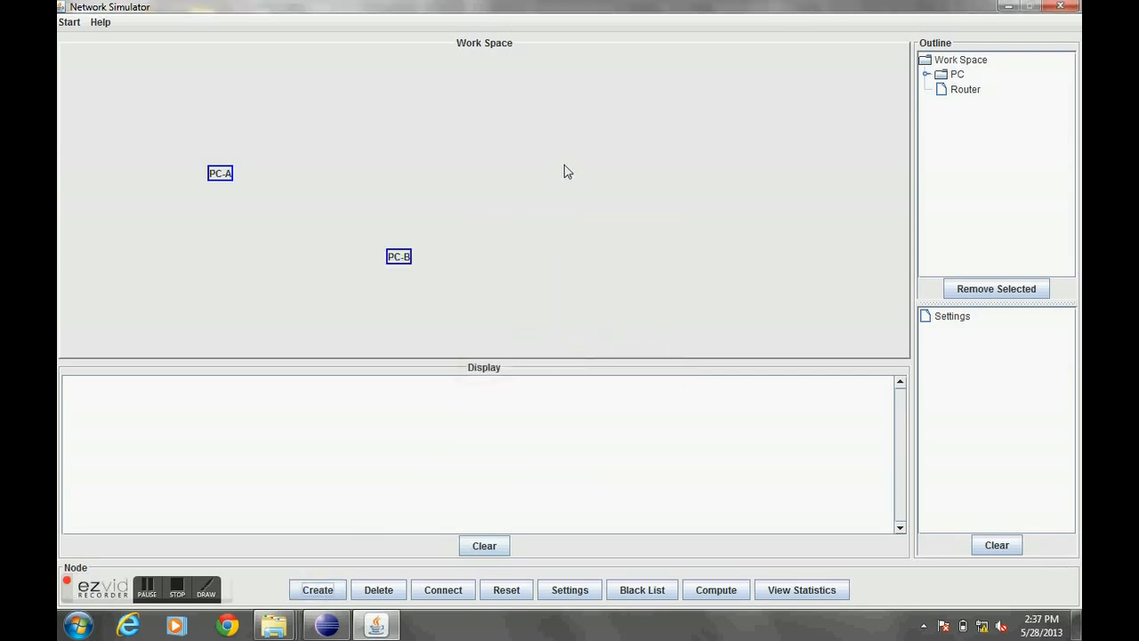
left_click(625, 275)
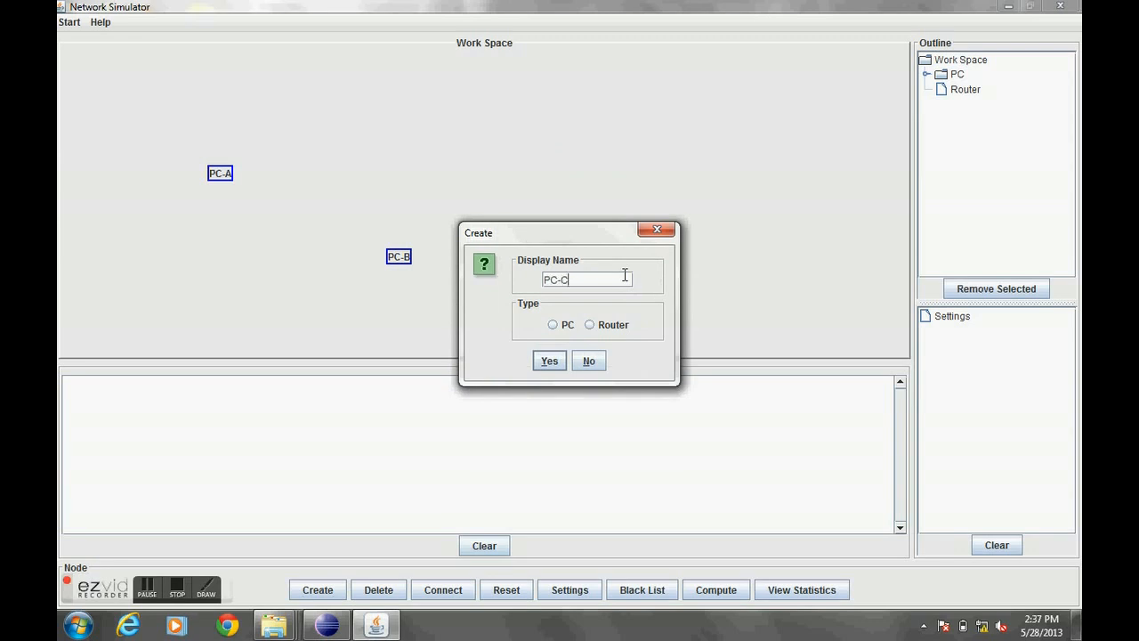
left_click(553, 326)
left_click(549, 360)
left_click(303, 584)
left_click(553, 324)
left_click(549, 360)
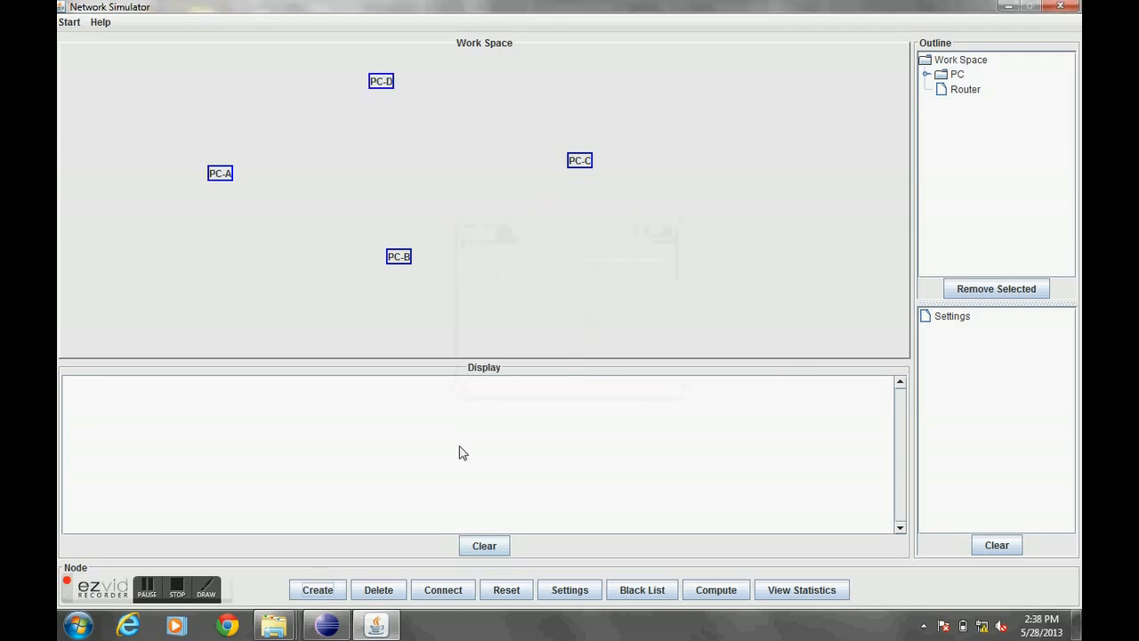
- Create a router named R1
left_click(339, 592)
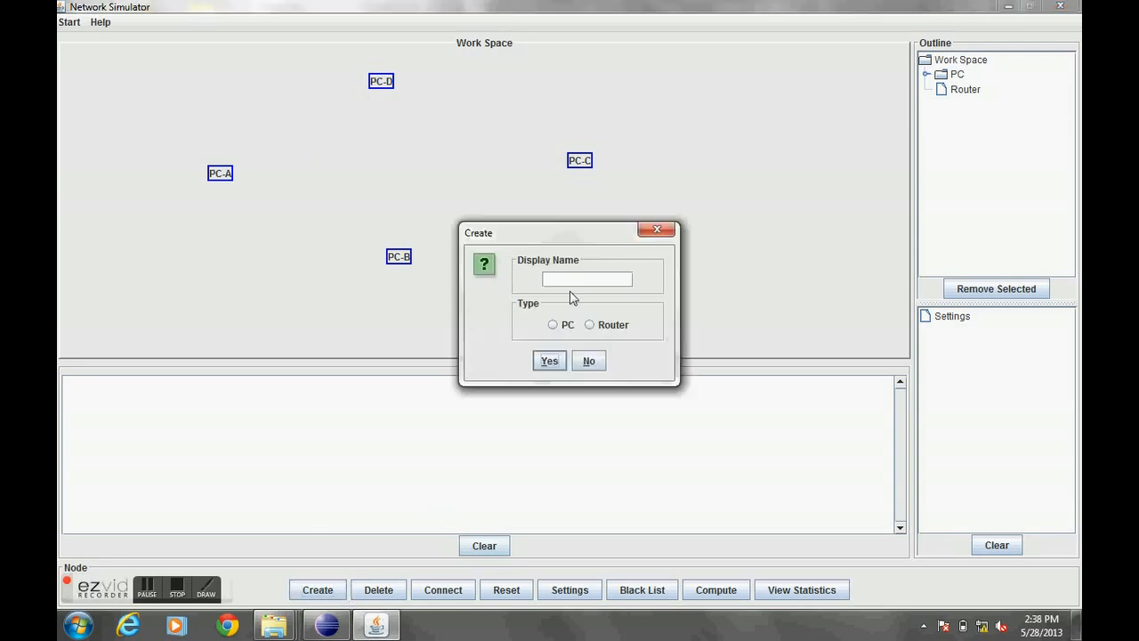
left_click(589, 282)
type("R1")
left_click(588, 324)
left_click(549, 361)
key("space")
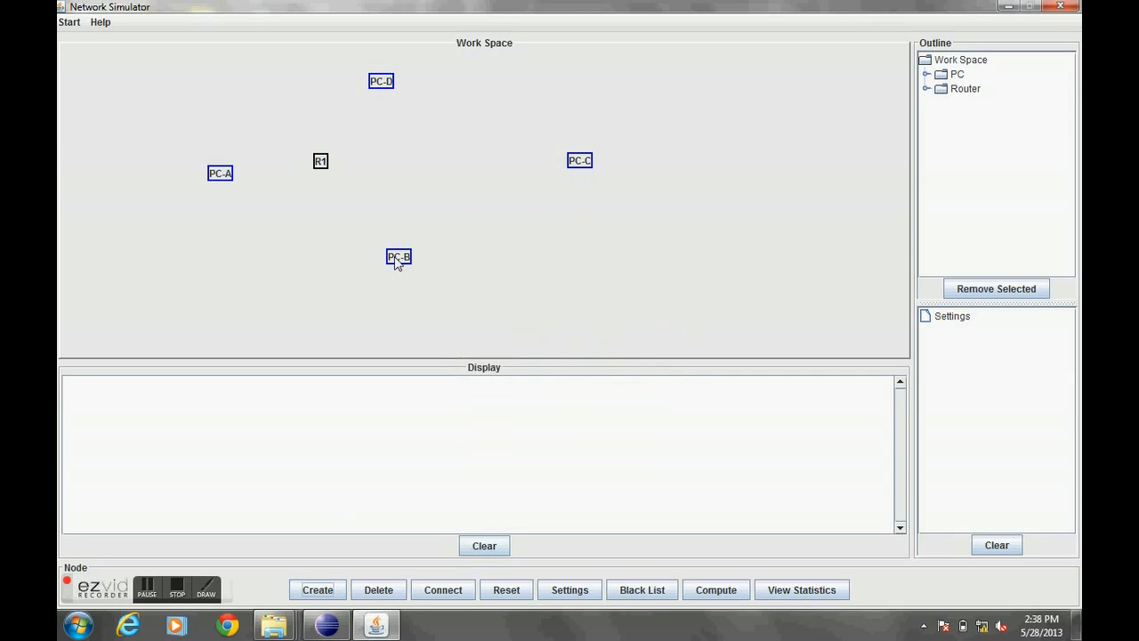
- Create two routers named R2 and R3
left_click(594, 276)
type("R2")
left_click(589, 324)
left_click(545, 359)
key("space")
left_click(570, 277)
type("R3")
left_click(589, 325)
left_click(549, 360)
- Create a router named R4
left_click(330, 583)
left_click(572, 281)
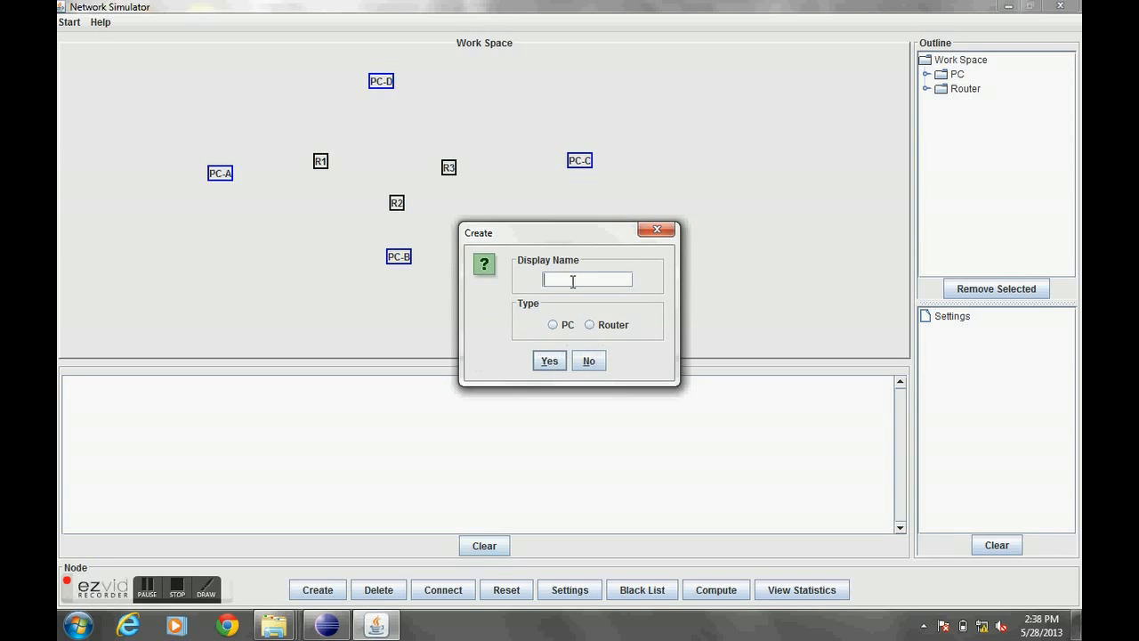
type("R4")
left_click(588, 325)
left_click(549, 360)
- Reposition PC-B, R2, R1 and PC-D around the workspace to form the layout
left_click_drag(396, 259, 388, 273)
left_click_drag(395, 206, 387, 214)
left_click_drag(322, 165, 326, 174)
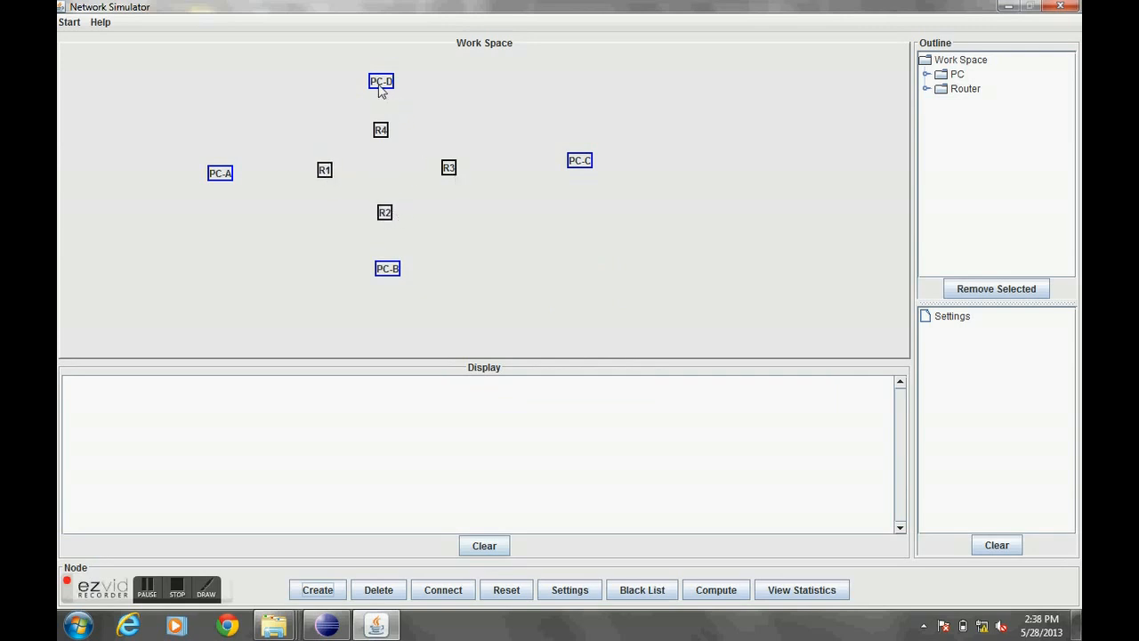
left_click_drag(380, 85, 380, 75)
- Connect PC-A to router R1 with a 100 Mbps link over a distance of 10 metres
left_click(439, 588)
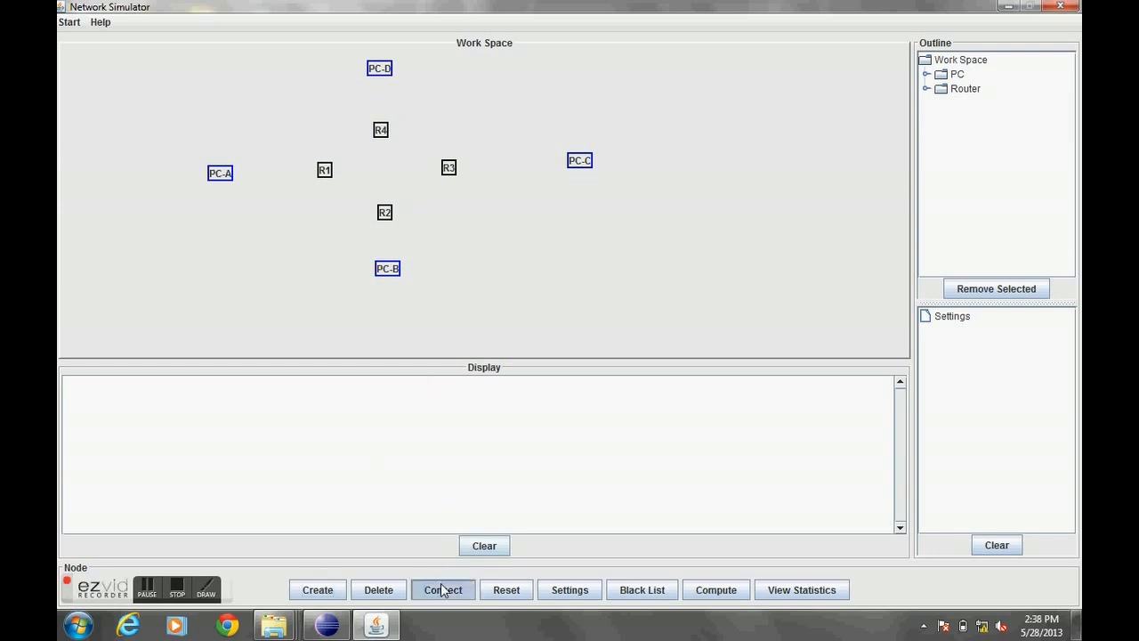
left_click(523, 258)
left_click(602, 258)
left_click(603, 358)
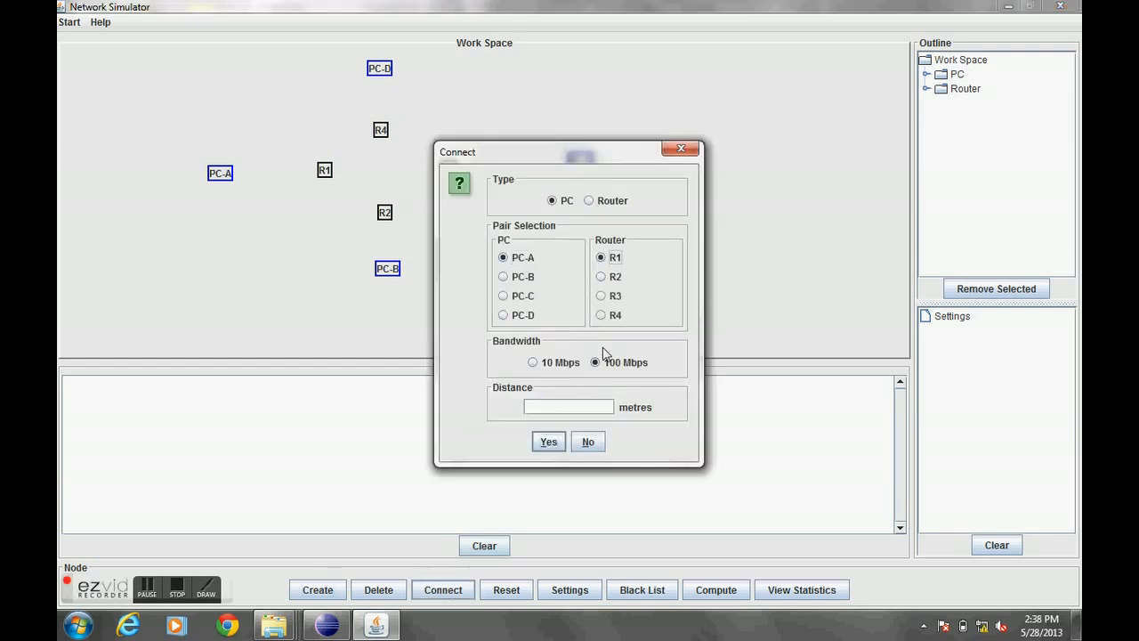
left_click(585, 407)
type("10")
left_click(548, 441)
- Connect PC-B to router R2 with a 100 Mbps link over a distance of 10 metres
left_click(438, 589)
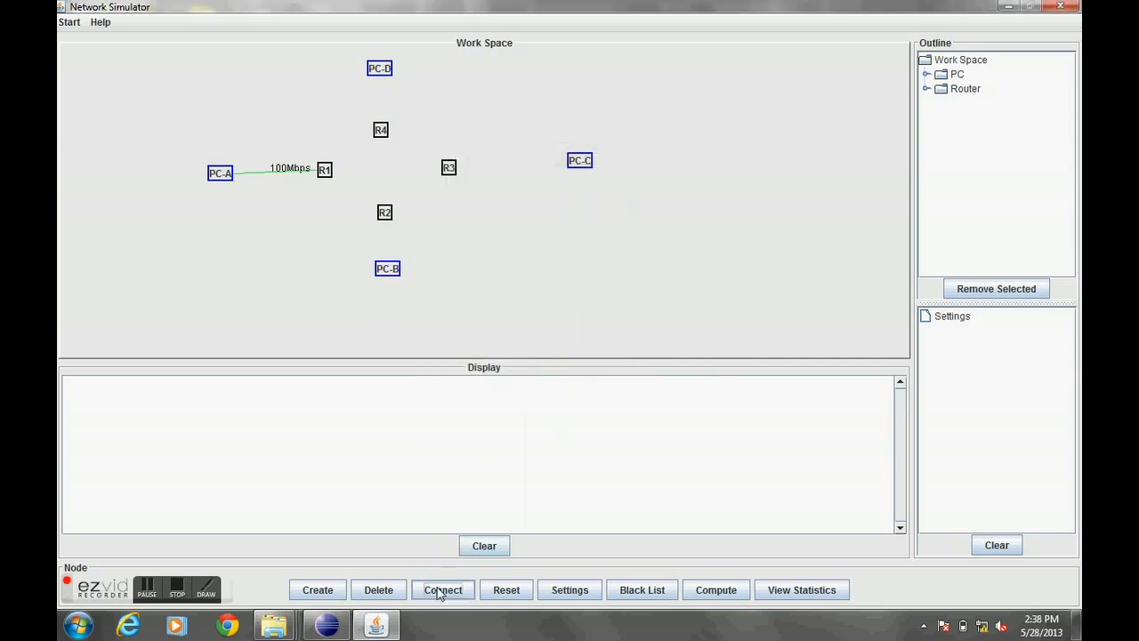
left_click(534, 279)
left_click(613, 277)
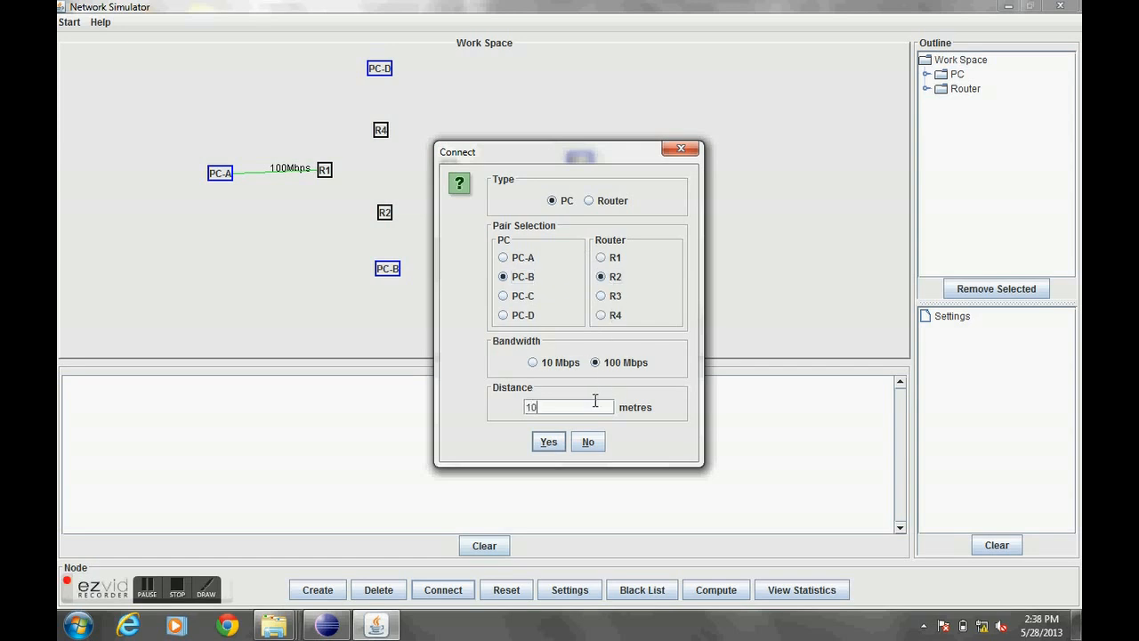
left_click(587, 404)
type("10")
left_click(546, 442)
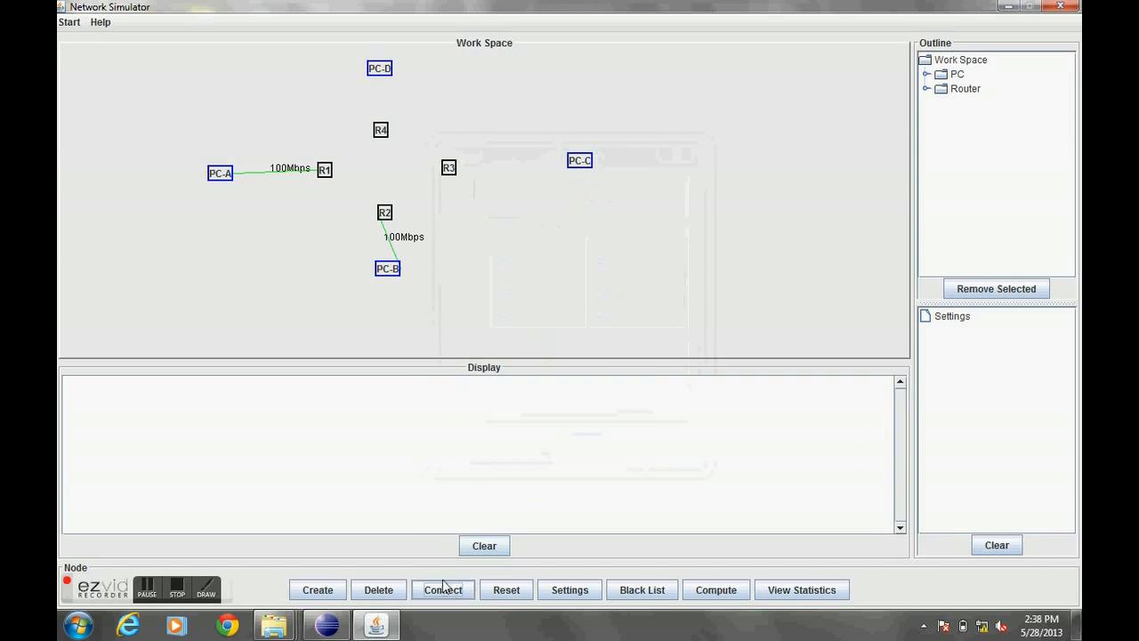
- Connect PC-C to router R3 with a 100 Mbps link over a distance of 15 metres
left_click(443, 589)
left_click(525, 296)
left_click(600, 296)
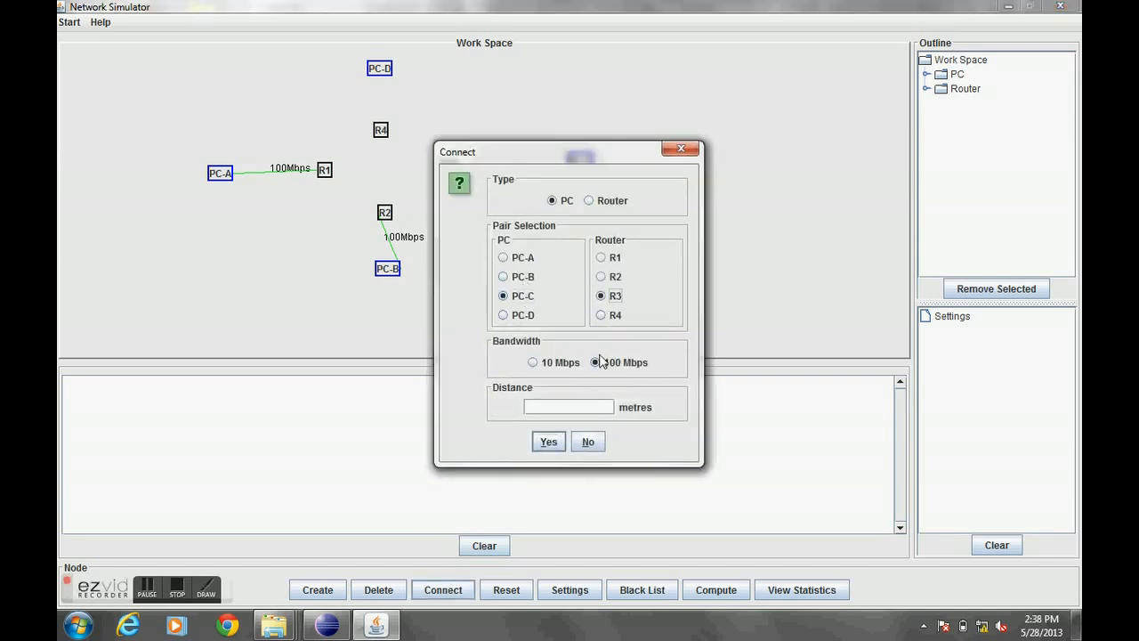
left_click(587, 407)
type("15")
left_click(548, 442)
- Connect PC-D to router R4 with a 100 Mbps link
left_click(447, 578)
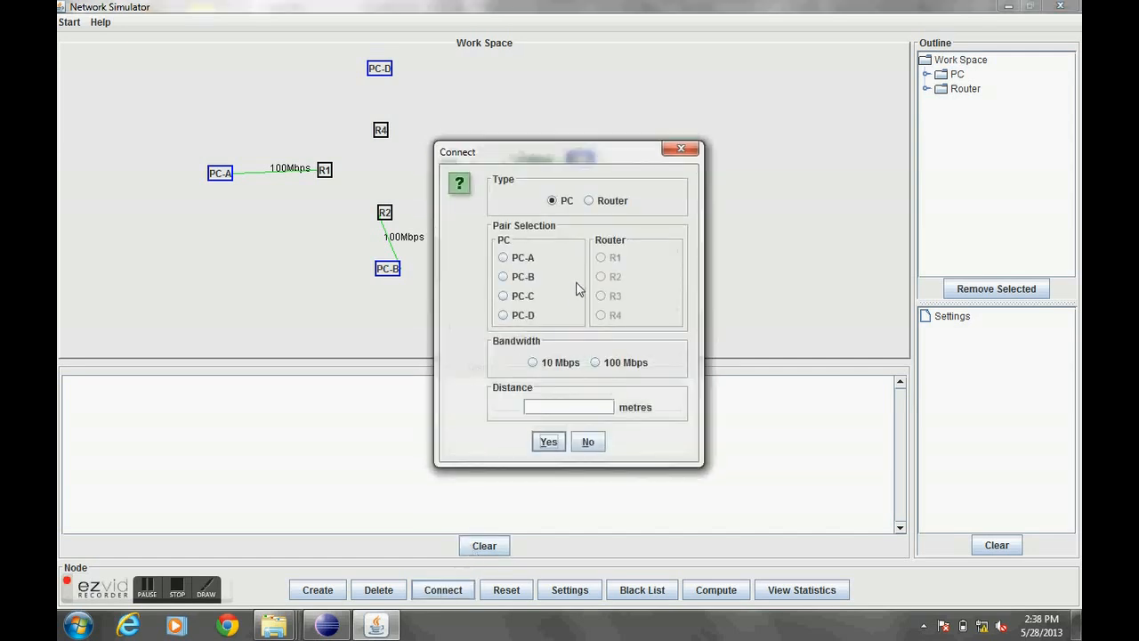
left_click(523, 315)
left_click(623, 316)
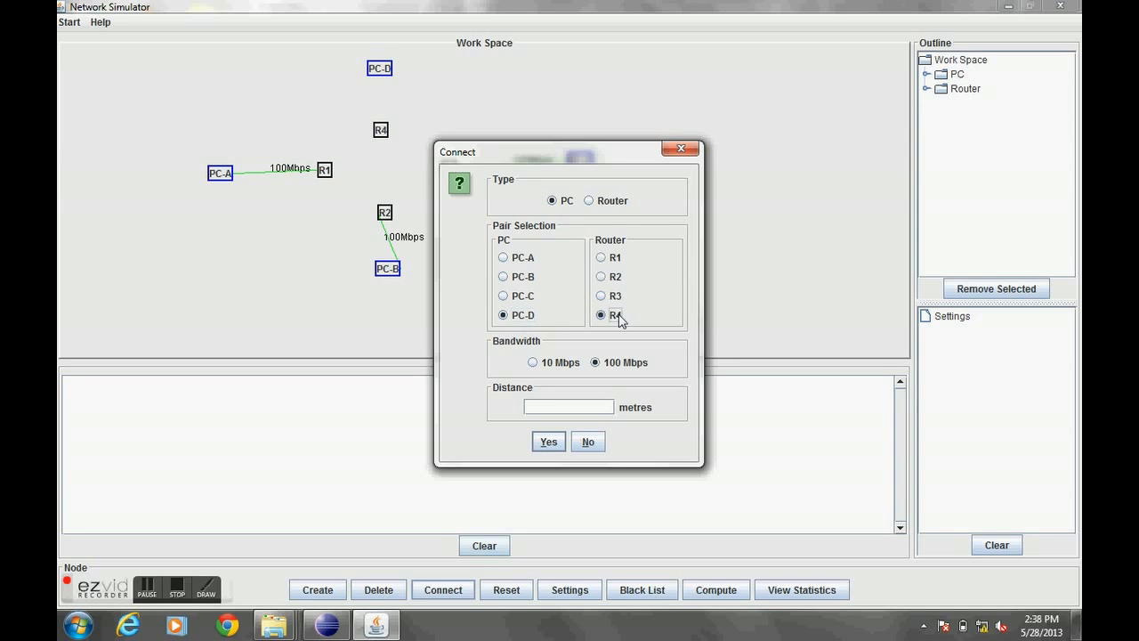
left_click(580, 409)
left_click(548, 441)
- Reposition PC-D, PC-B and PC-A slightly in the workspace
left_click_drag(382, 75, 362, 73)
left_click_drag(389, 273, 367, 281)
left_click_drag(222, 177, 221, 170)
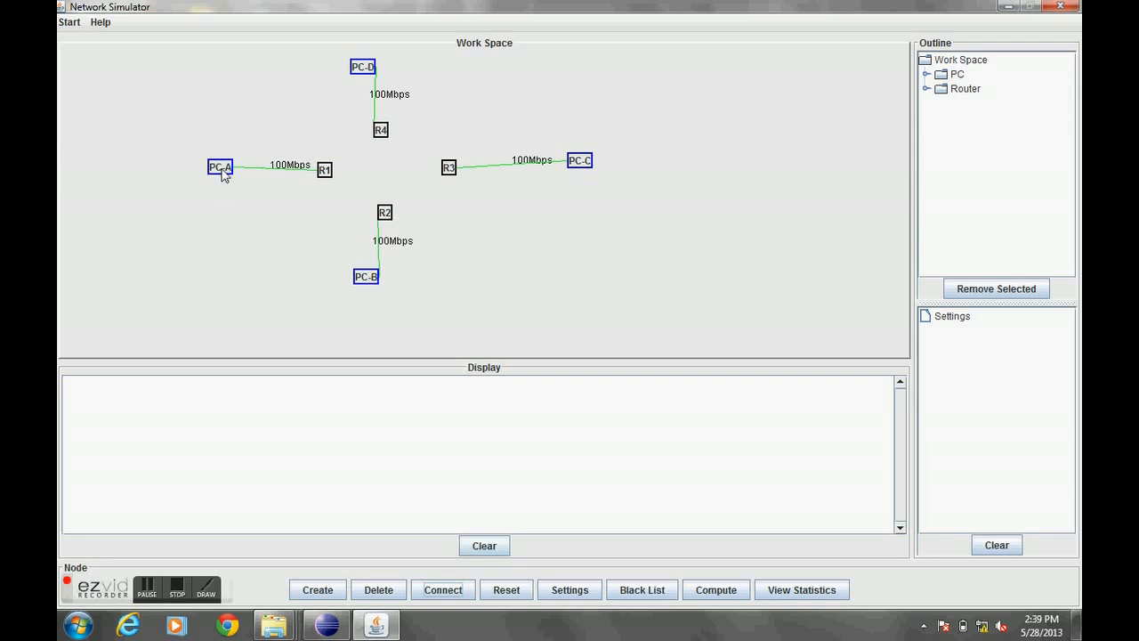
- Connect routers R1 and R2 with a 150 Mbps link
left_click(443, 590)
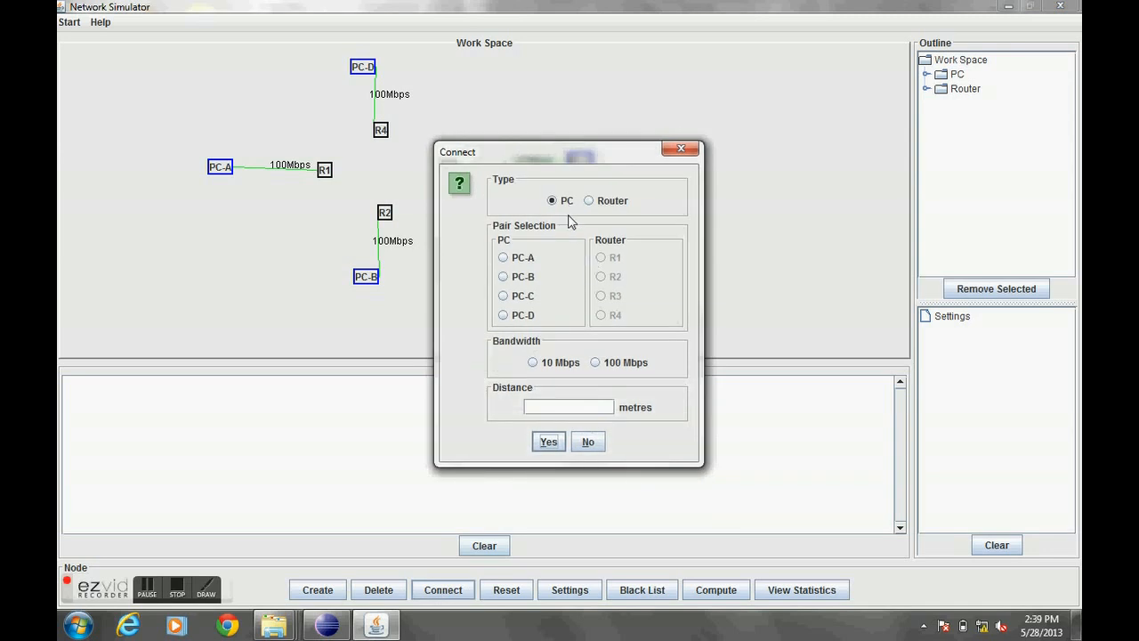
left_click(590, 200)
left_click(512, 258)
left_click(607, 283)
left_click(602, 258)
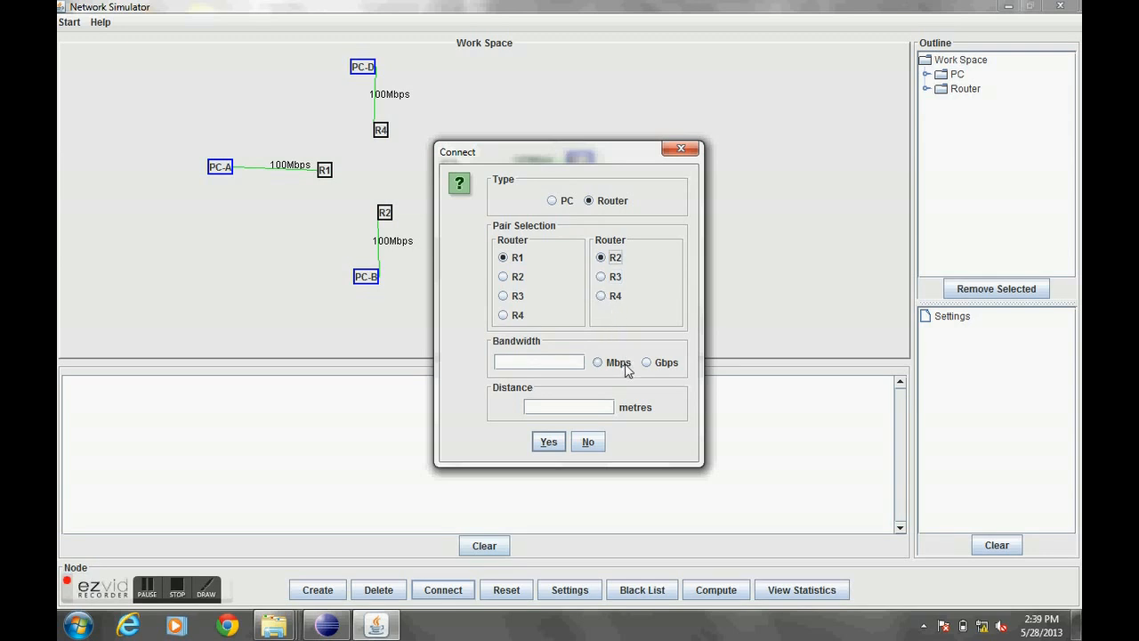
left_click(552, 363)
left_click(596, 367)
left_click(548, 441)
- Connect routers R2 and R3 with a 150 Mbps link
left_click(442, 589)
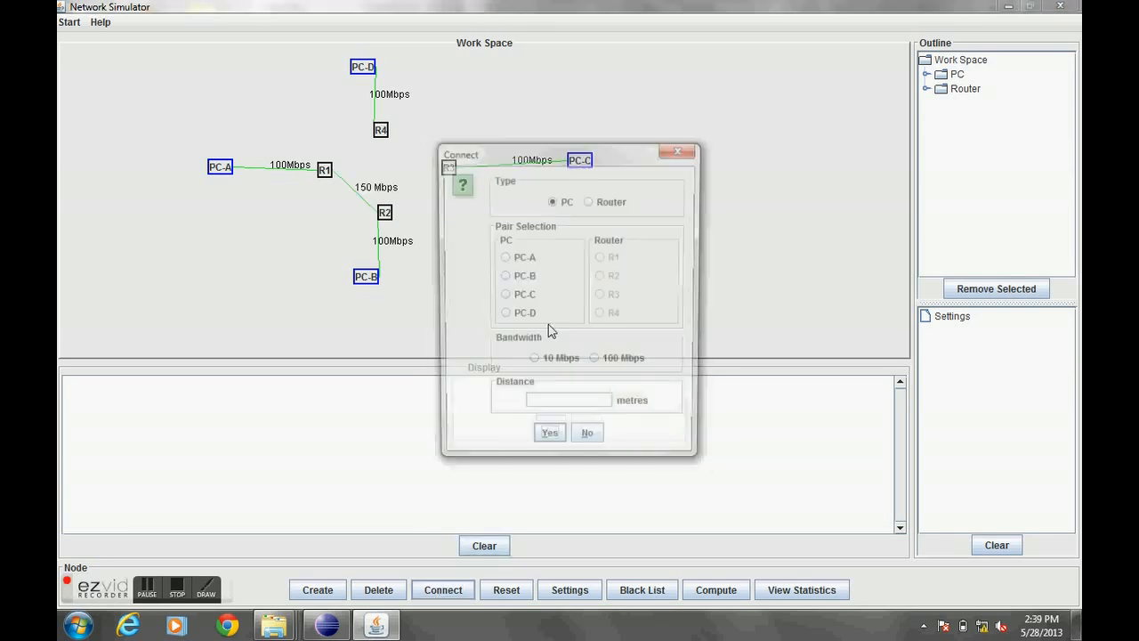
left_click(612, 201)
left_click(504, 276)
left_click(602, 277)
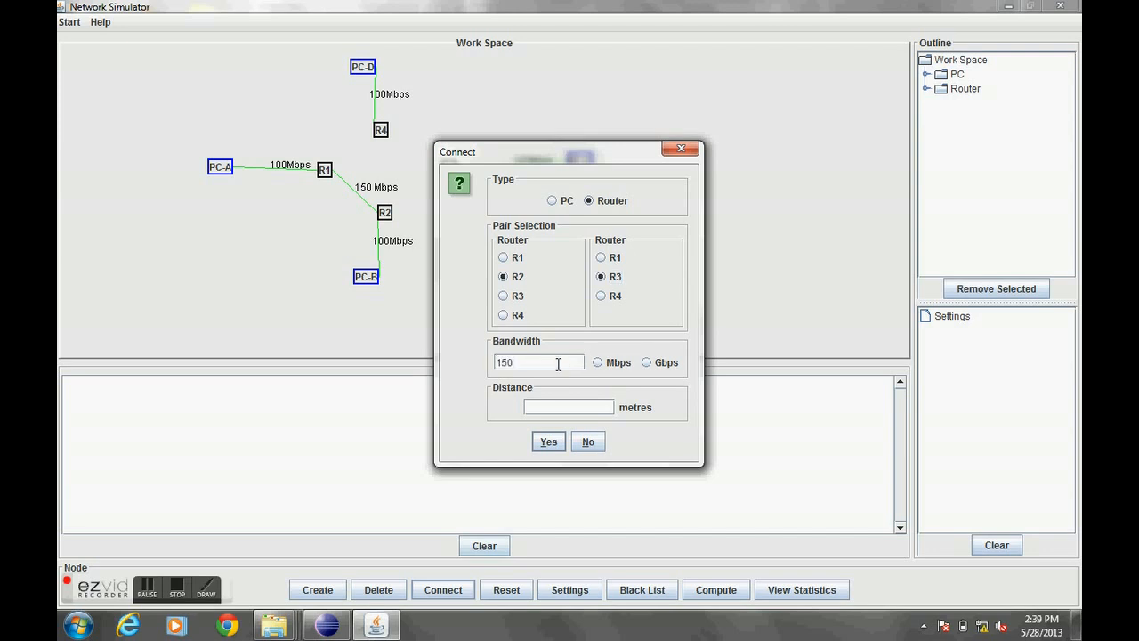
left_click(596, 362)
left_click(579, 409)
left_click(546, 442)
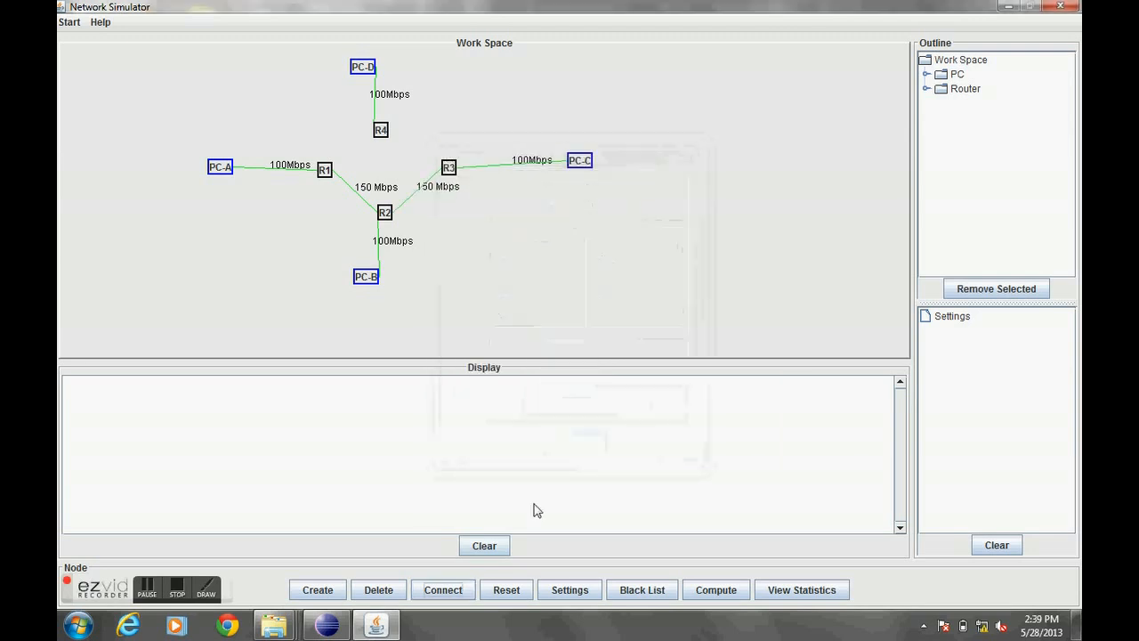
- Connect routers R3 and R4 with a 150 Mbps link over 100 metres
left_click(439, 589)
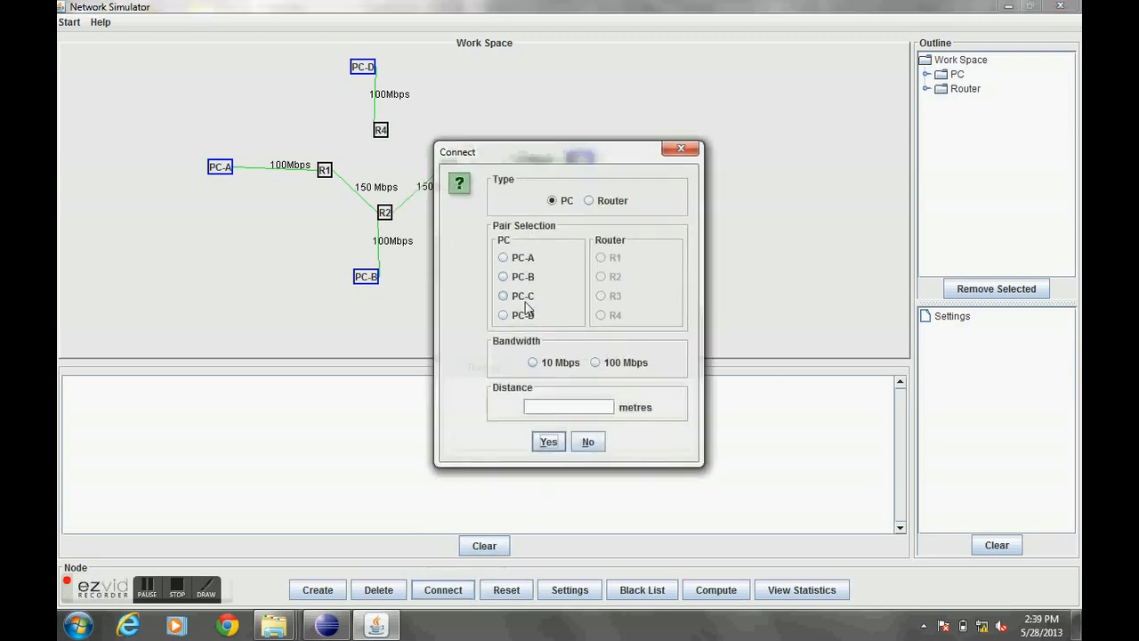
left_click(591, 201)
left_click(504, 296)
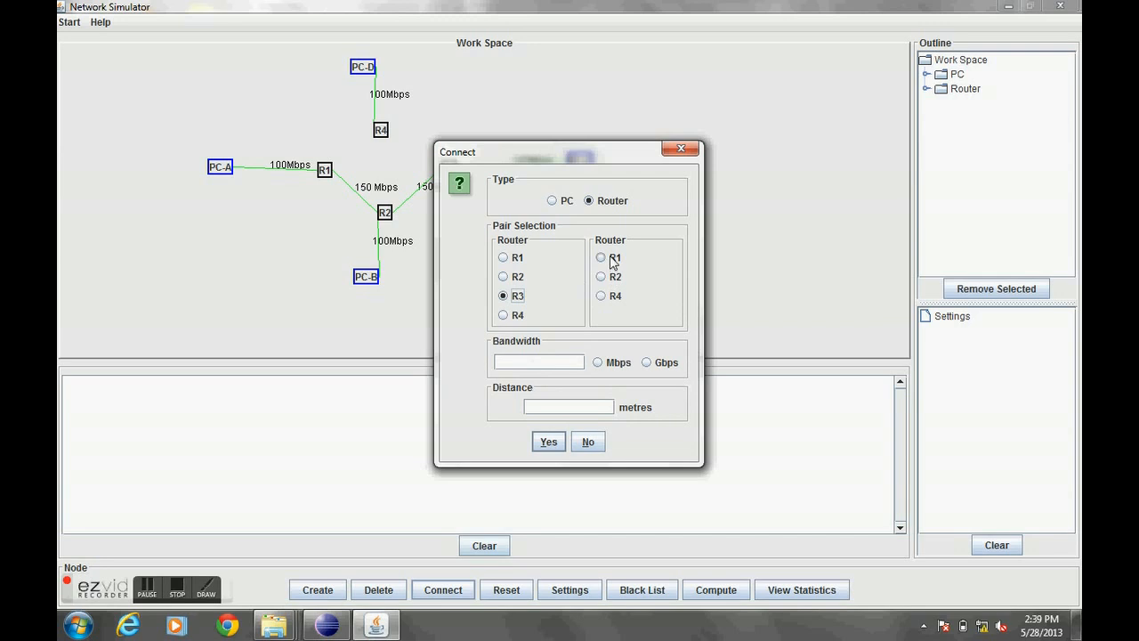
left_click(614, 296)
left_click(563, 362)
left_click(596, 409)
left_click(549, 441)
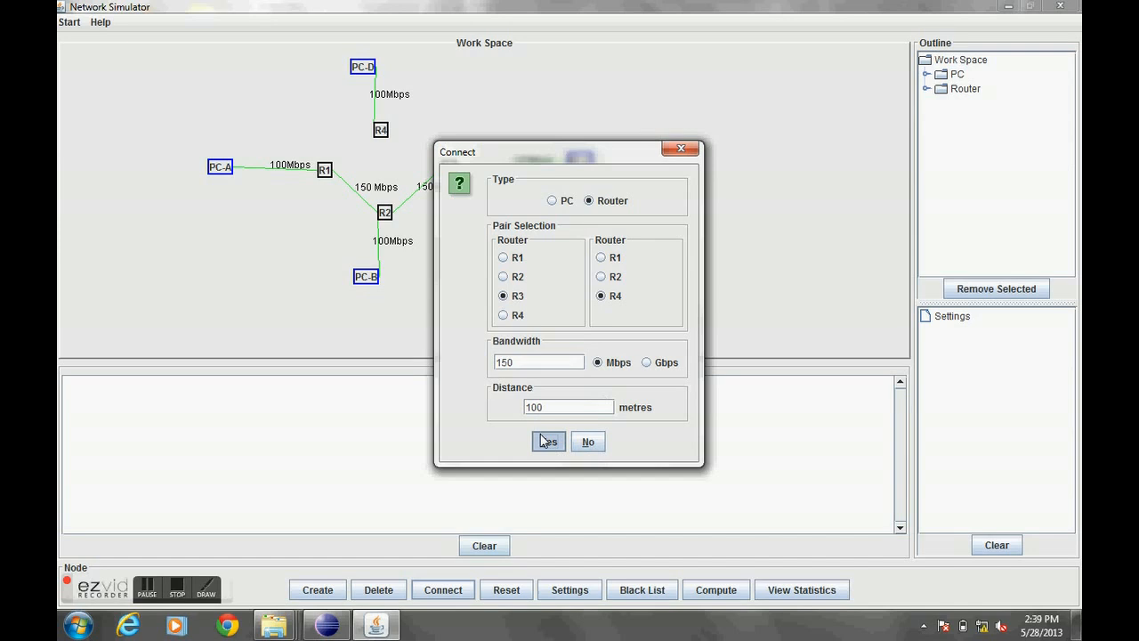
- Connect routers R4 and R1 with a 150 Mbps link
left_click(447, 588)
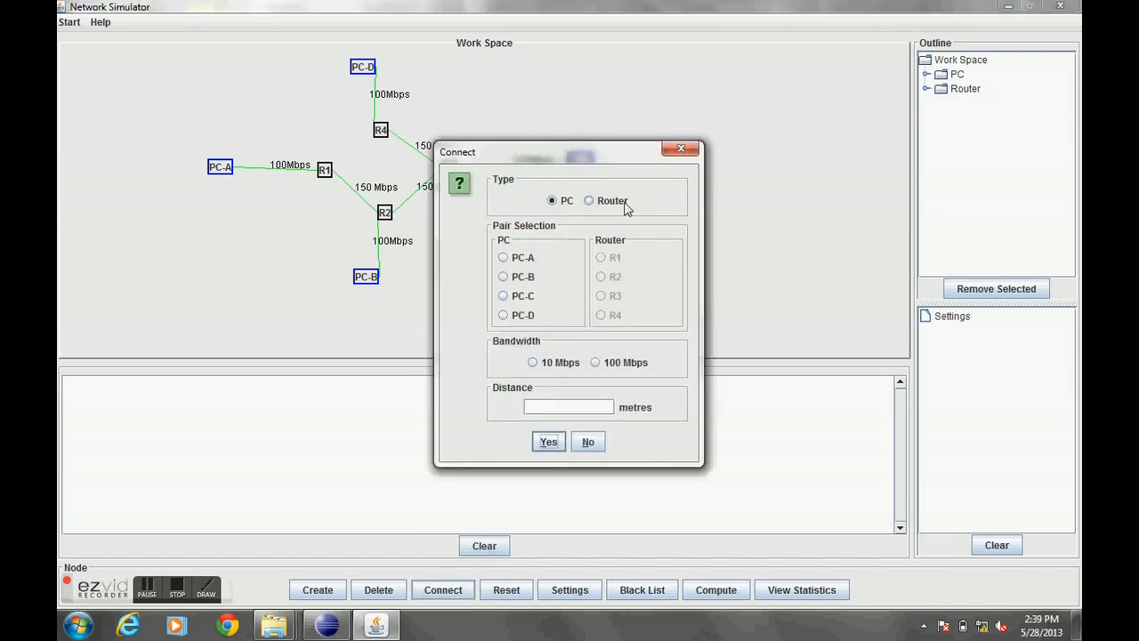
left_click(598, 201)
left_click(504, 315)
left_click(612, 296)
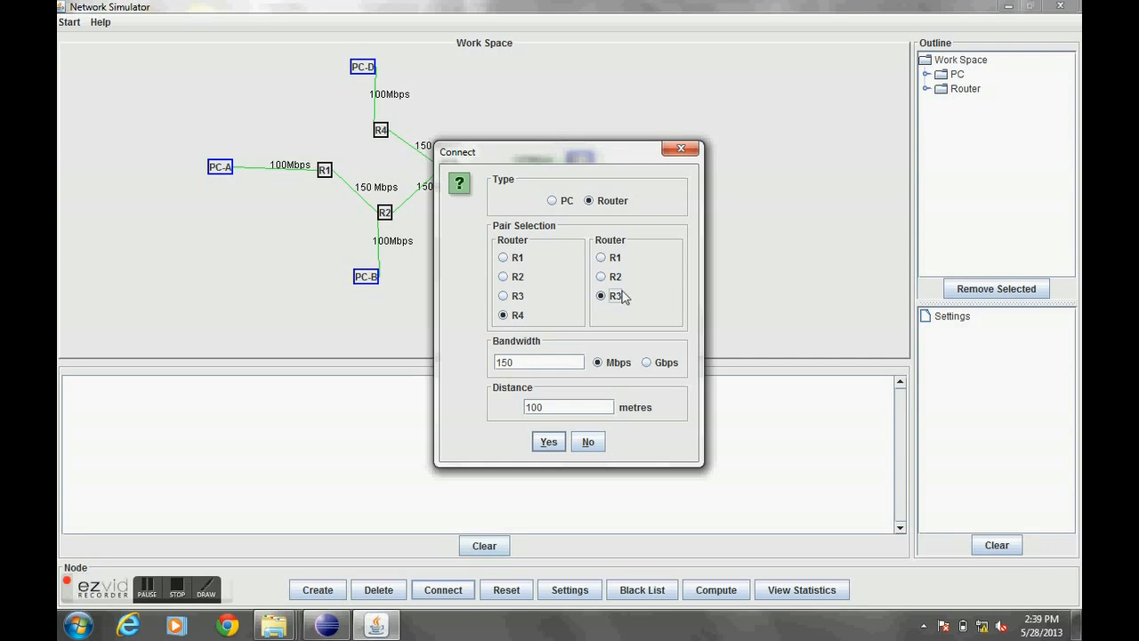
left_click(614, 259)
left_click(557, 362)
type("150")
left_click(597, 362)
type("20")
left_click(542, 441)
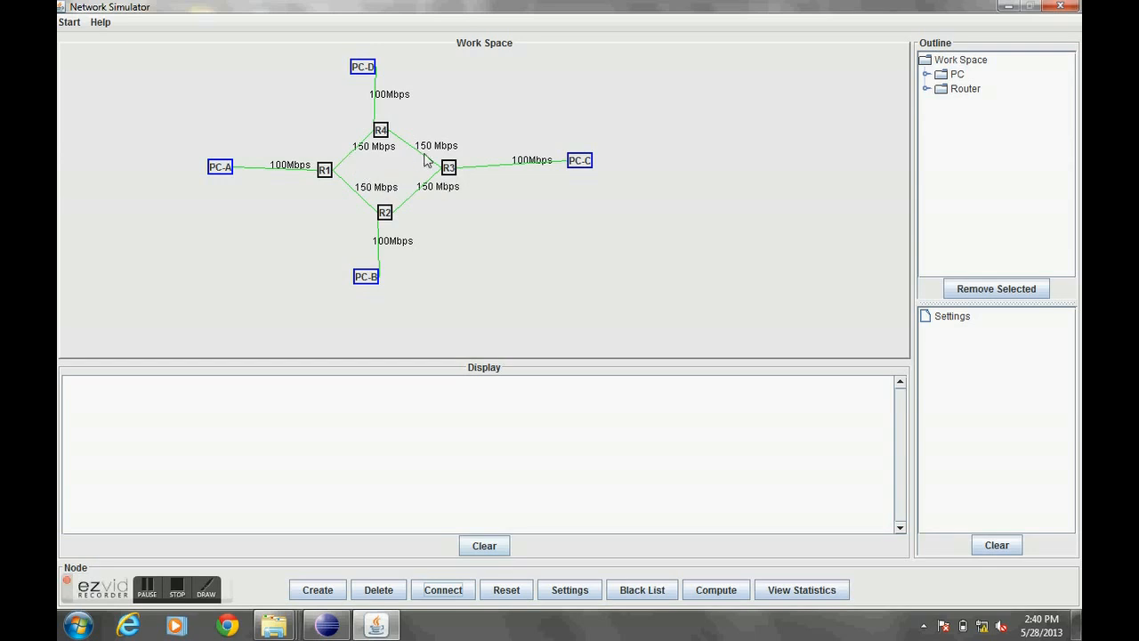
- Add router R4 to the black list
left_click(637, 594)
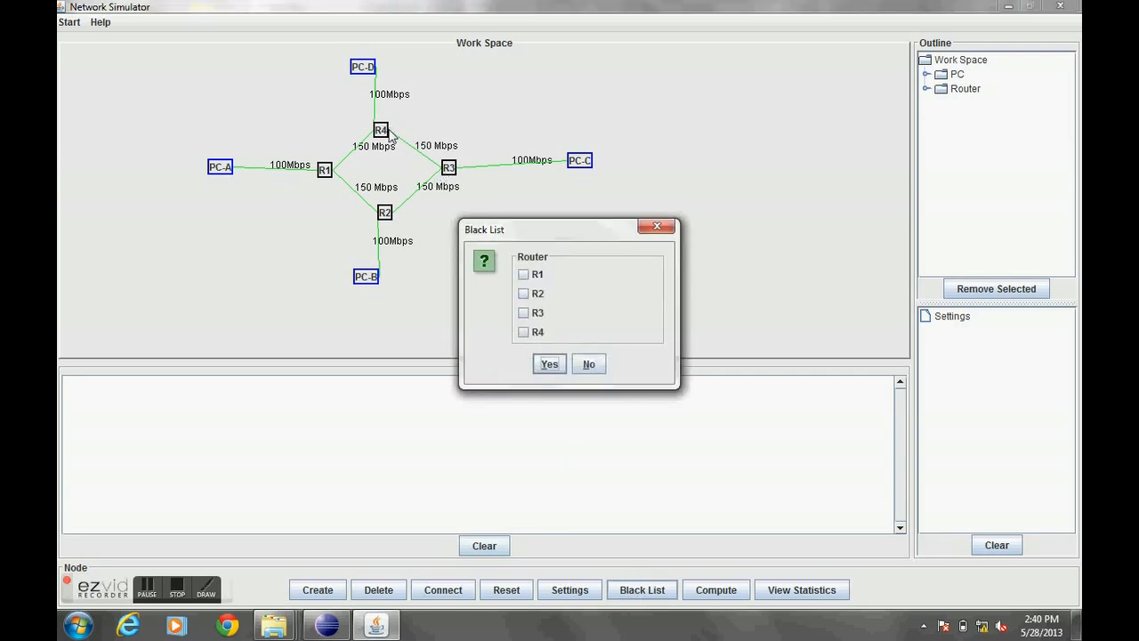
left_click(523, 332)
left_click(549, 364)
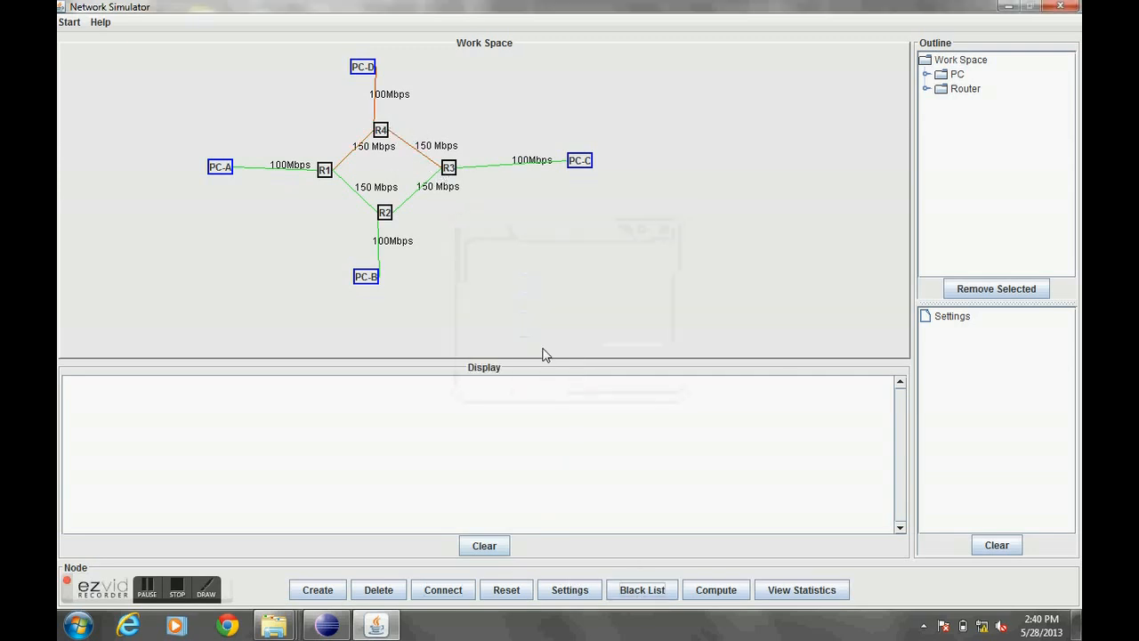